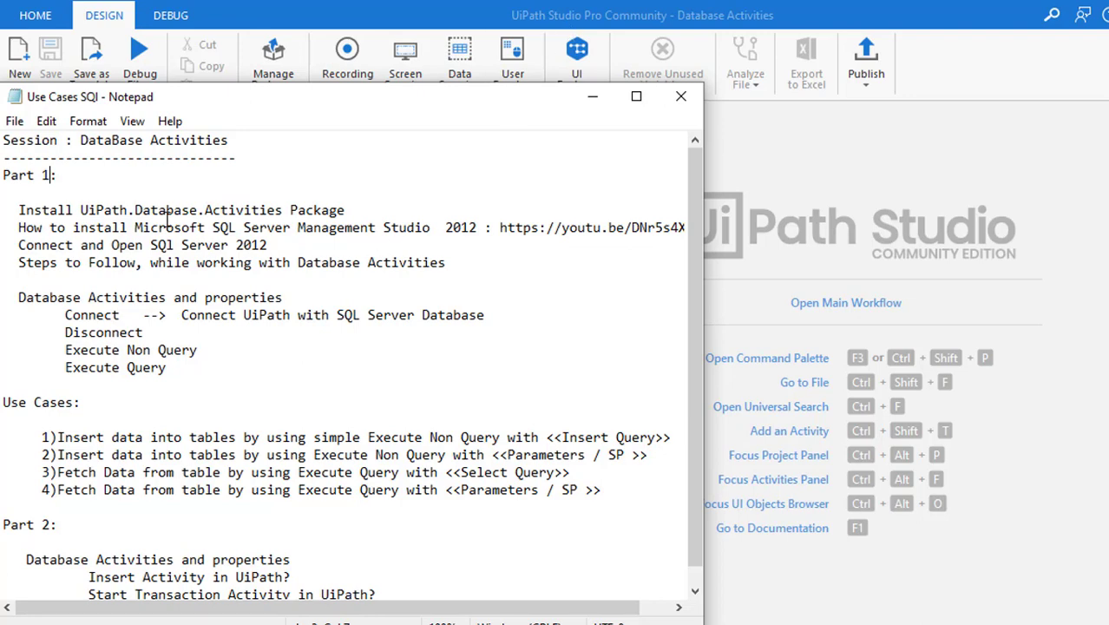
Review the Part 1 outline in the notes, from the database package installation to the Connect, Disconnect, Execute Non Query and Execute Query activities
{"action": "left_click_drag", "start_coordinate": [17, 211], "coordinate": [340, 211]}
{"action": "left_click", "coordinate": [111, 227]}
{"action": "left_click_drag", "start_coordinate": [19, 228], "coordinate": [477, 231]}
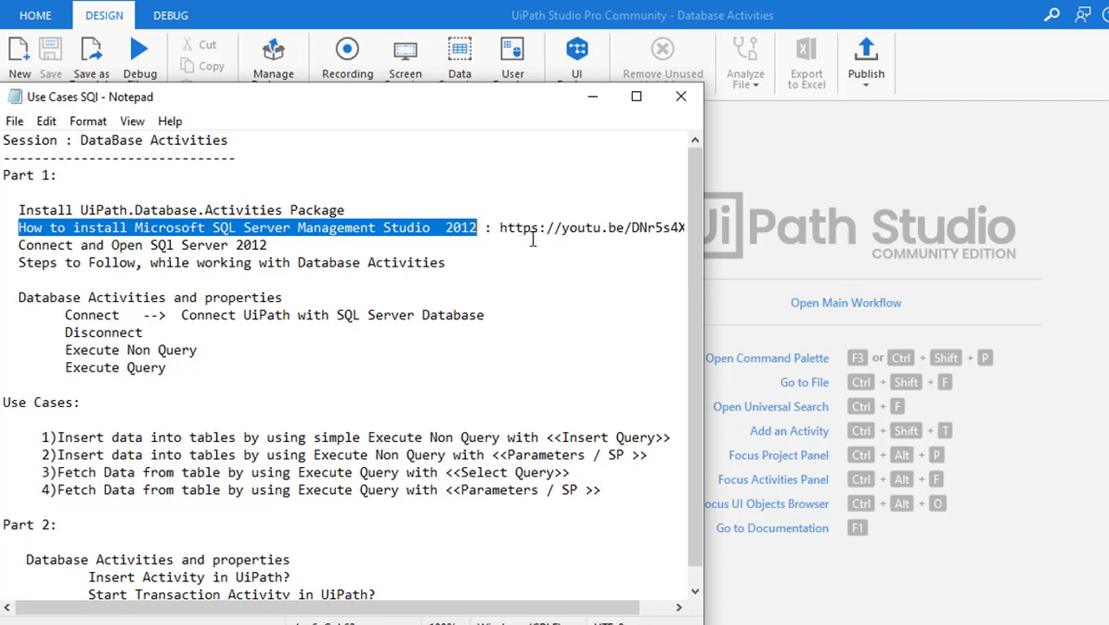
{"action": "left_click", "coordinate": [501, 228]}
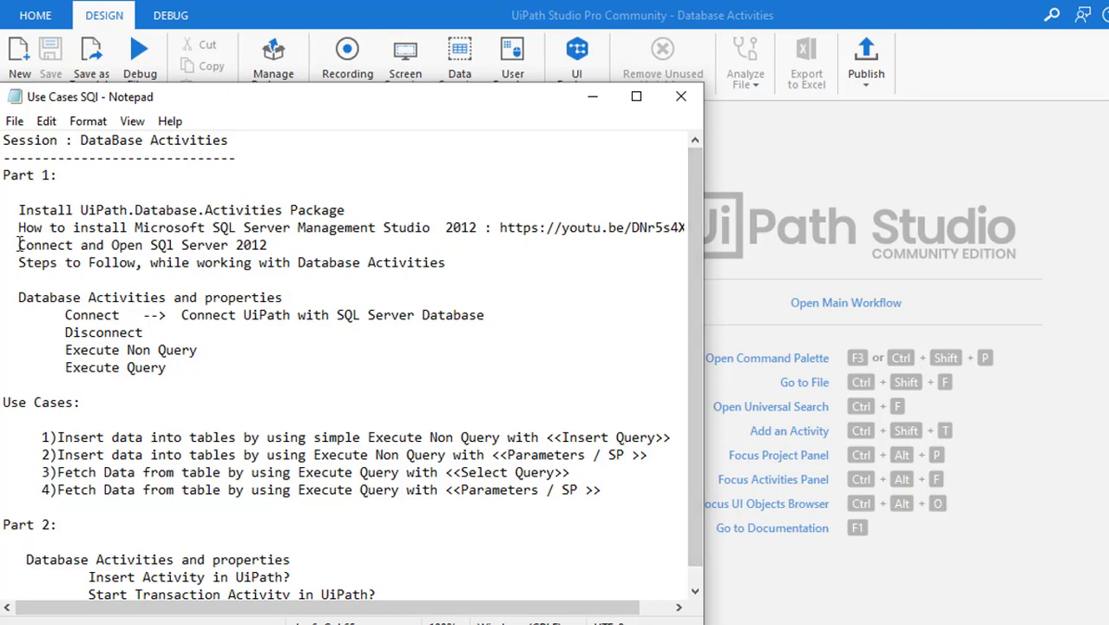
{"action": "left_click_drag", "start_coordinate": [18, 245], "coordinate": [127, 245]}
{"action": "left_click", "coordinate": [197, 245]}
{"action": "left_click", "coordinate": [44, 262]}
{"action": "left_click_drag", "start_coordinate": [18, 297], "coordinate": [168, 298]}
{"action": "left_click", "coordinate": [245, 297]}
{"action": "left_click", "coordinate": [97, 314]}
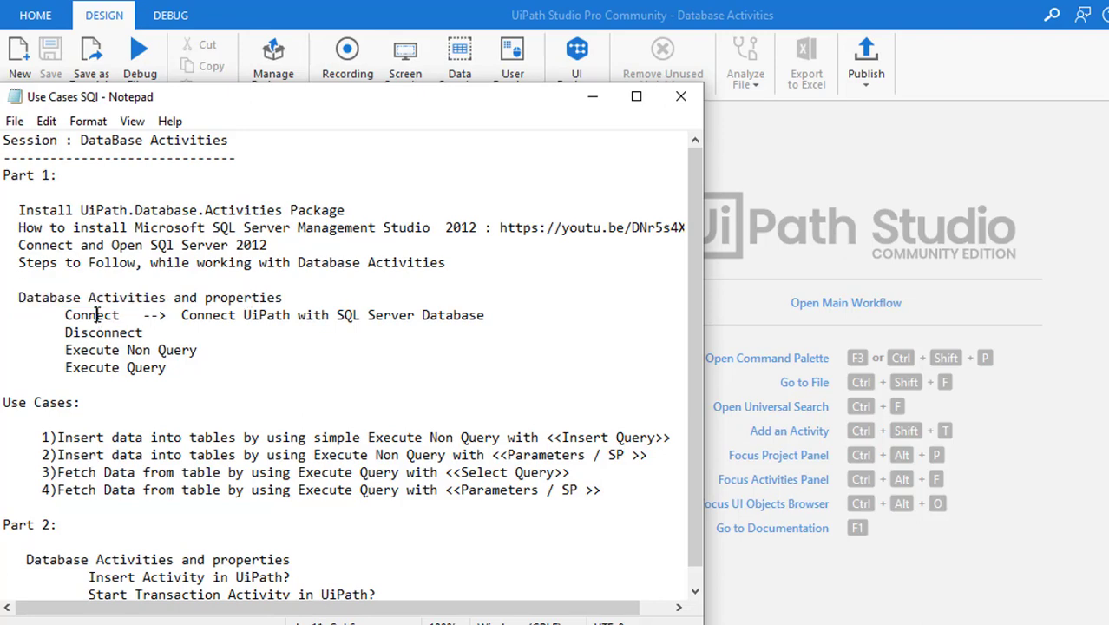
{"action": "left_click", "coordinate": [90, 367]}
Review the four use cases in the notes on inserting and fetching table data with queries, parameters and stored procedures
{"action": "left_click_drag", "start_coordinate": [2, 402], "coordinate": [82, 402]}
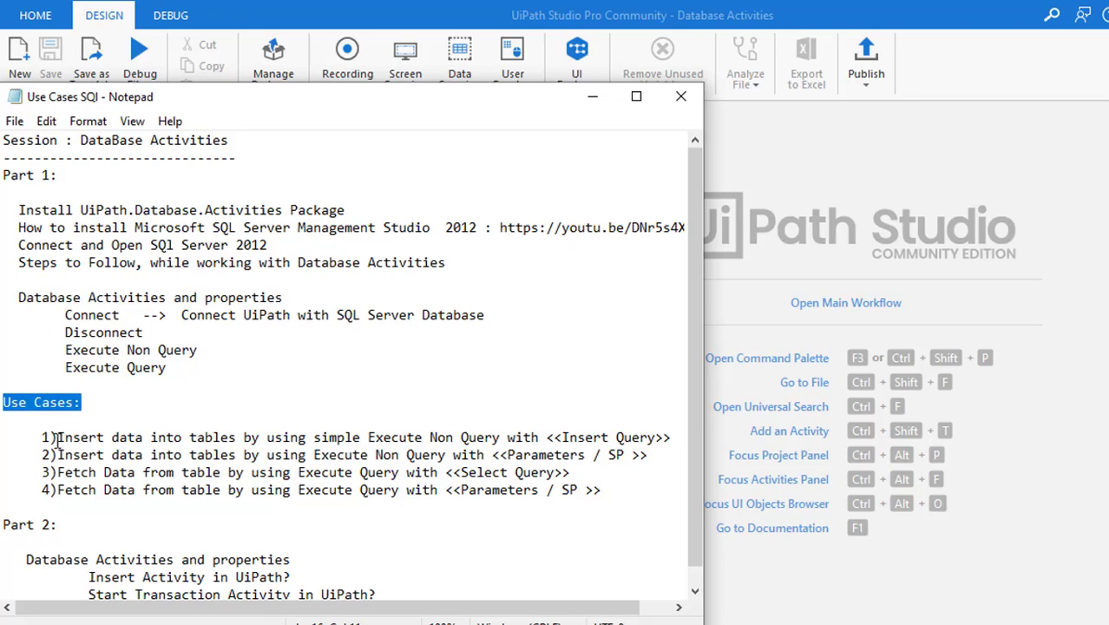
{"action": "double_click", "coordinate": [404, 438]}
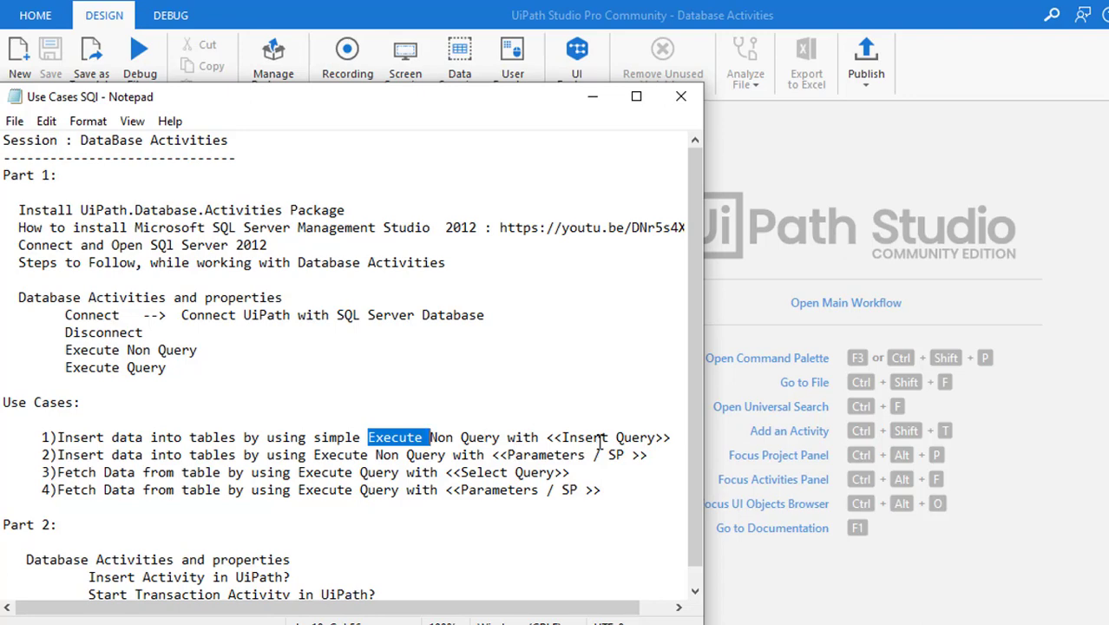
{"action": "left_click", "coordinate": [58, 454]}
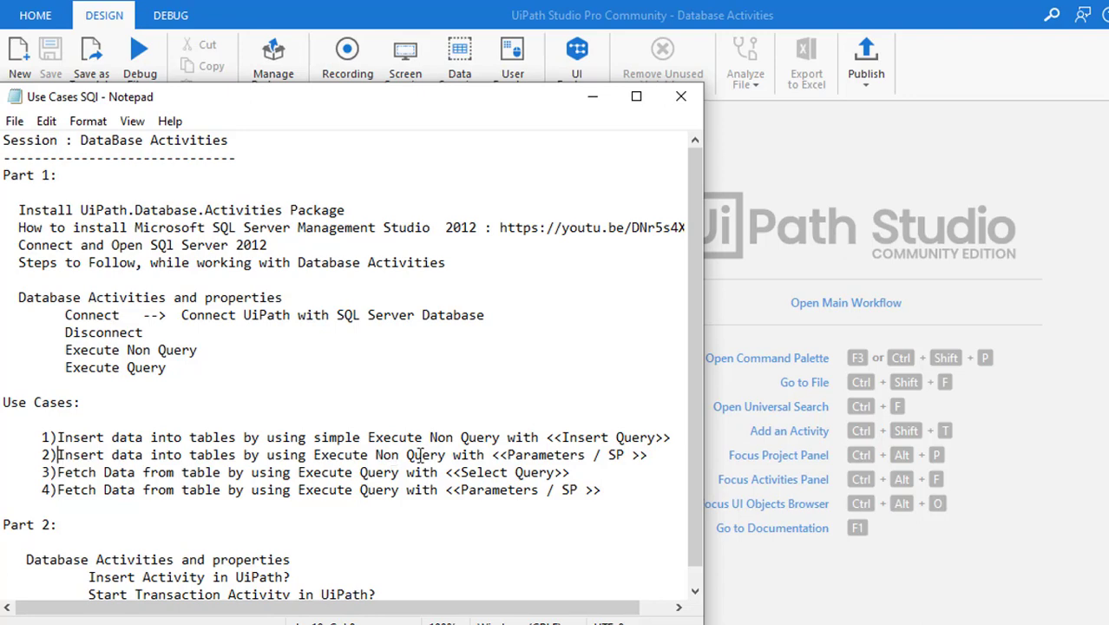
{"action": "left_click_drag", "start_coordinate": [508, 454], "coordinate": [585, 455]}
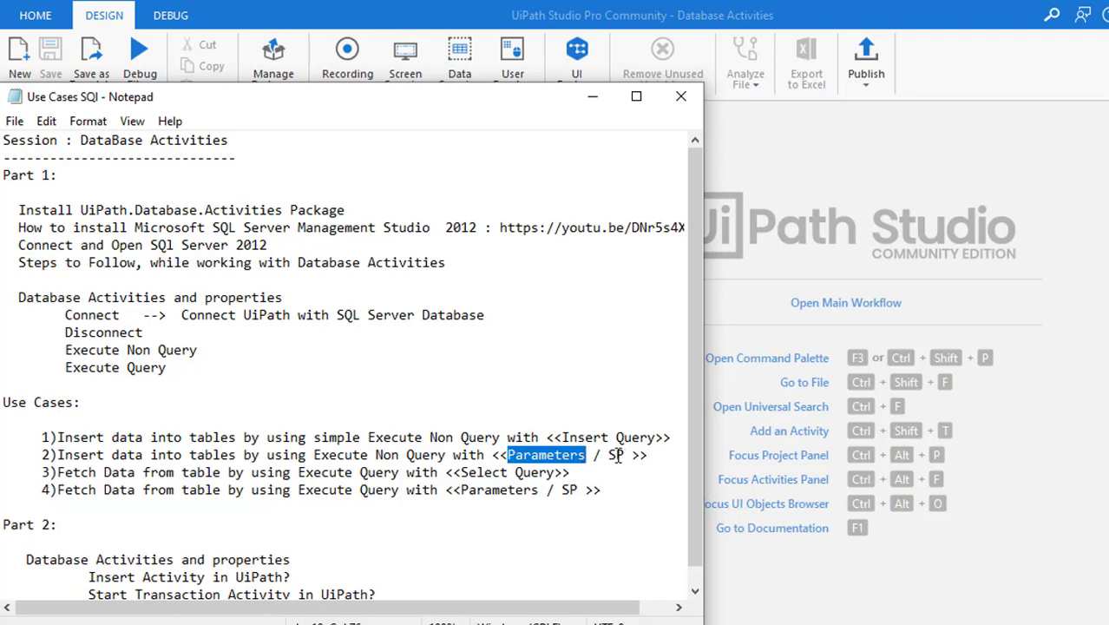
{"action": "left_click_drag", "start_coordinate": [607, 455], "coordinate": [631, 454]}
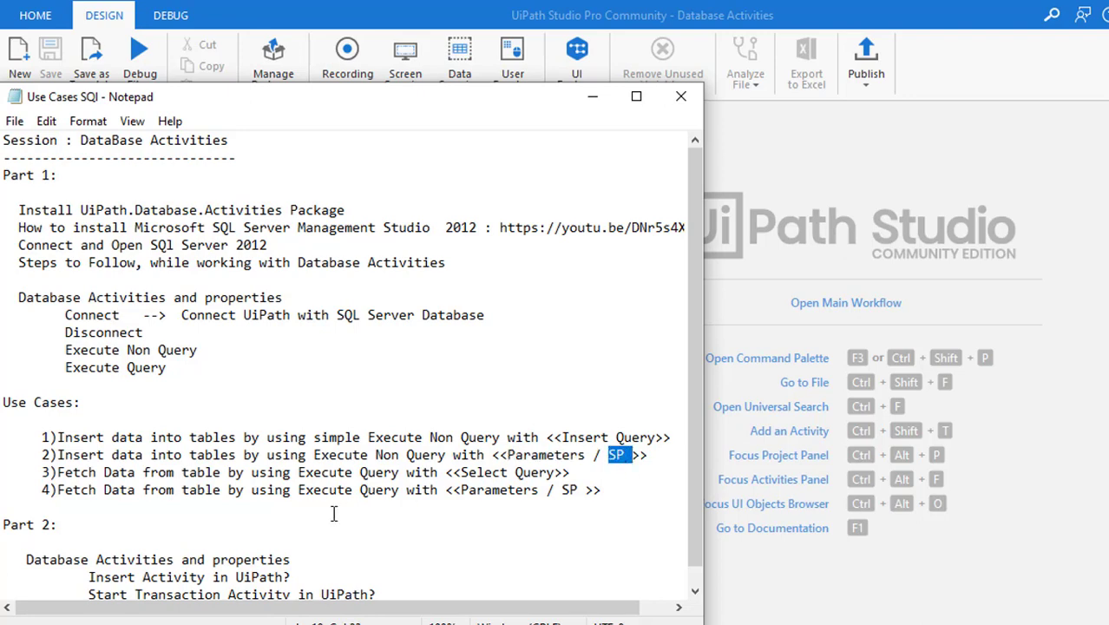
{"action": "left_click", "coordinate": [80, 473]}
{"action": "left_click_drag", "start_coordinate": [461, 491], "coordinate": [586, 491]}
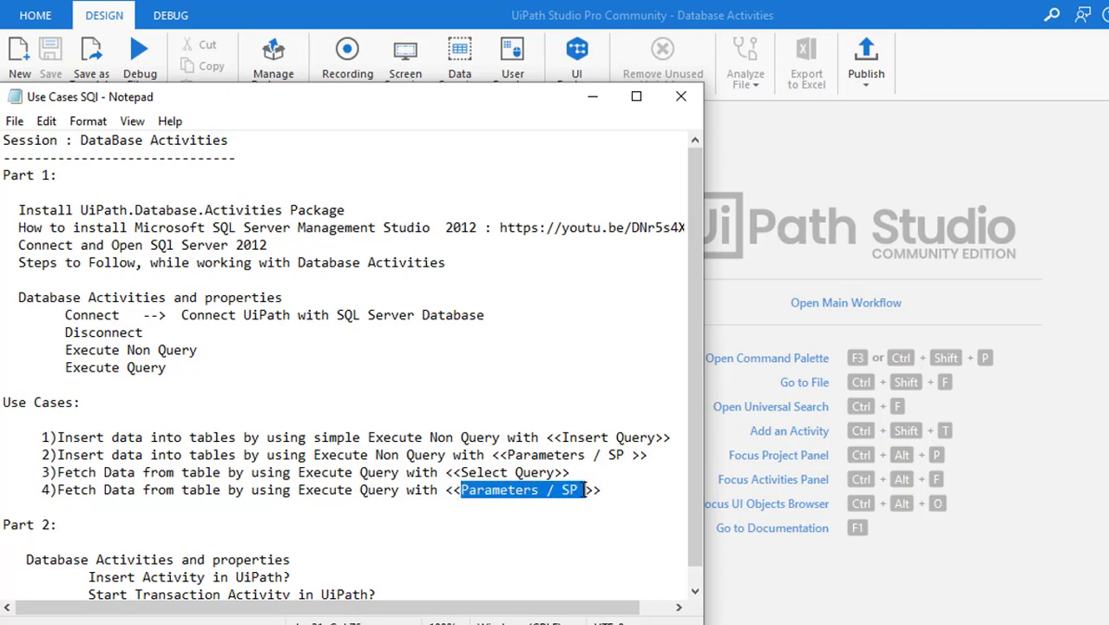
{"action": "left_click", "coordinate": [212, 422]}
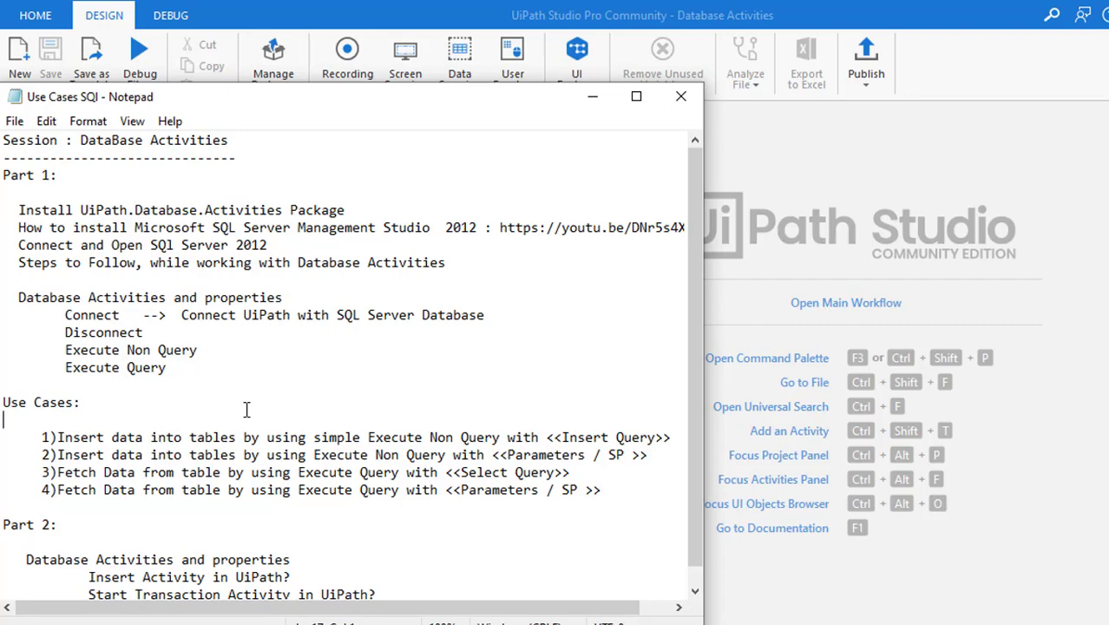
Review the Part 2 outline in the notes and return to the Part 1 item on installing UiPath.Database.Activities
{"action": "left_click", "coordinate": [312, 576]}
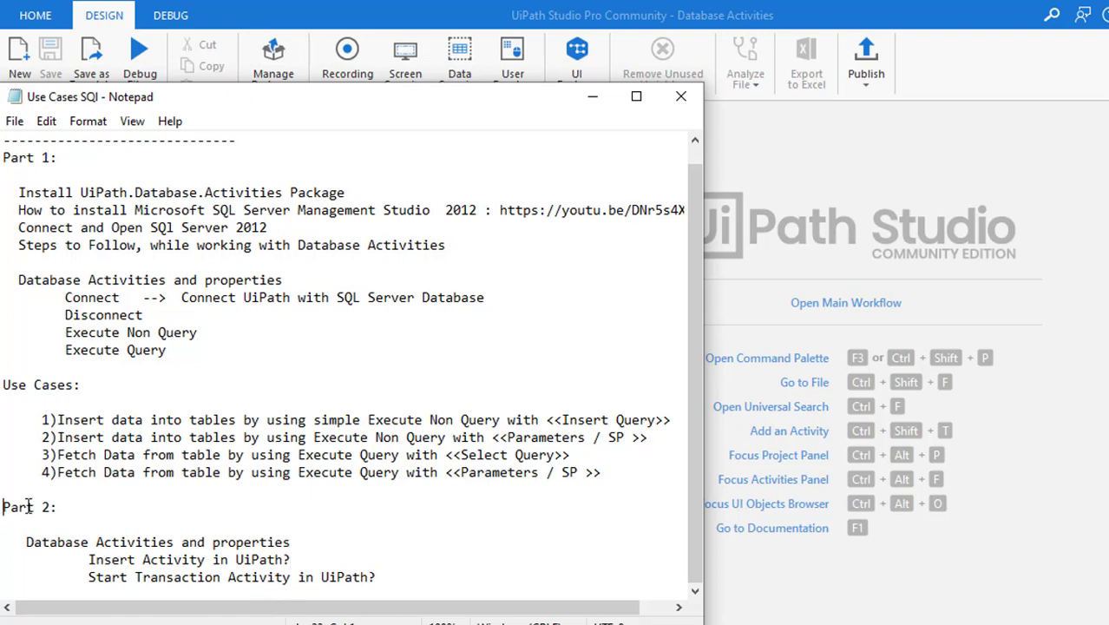
{"action": "left_click_drag", "start_coordinate": [3, 507], "coordinate": [68, 506]}
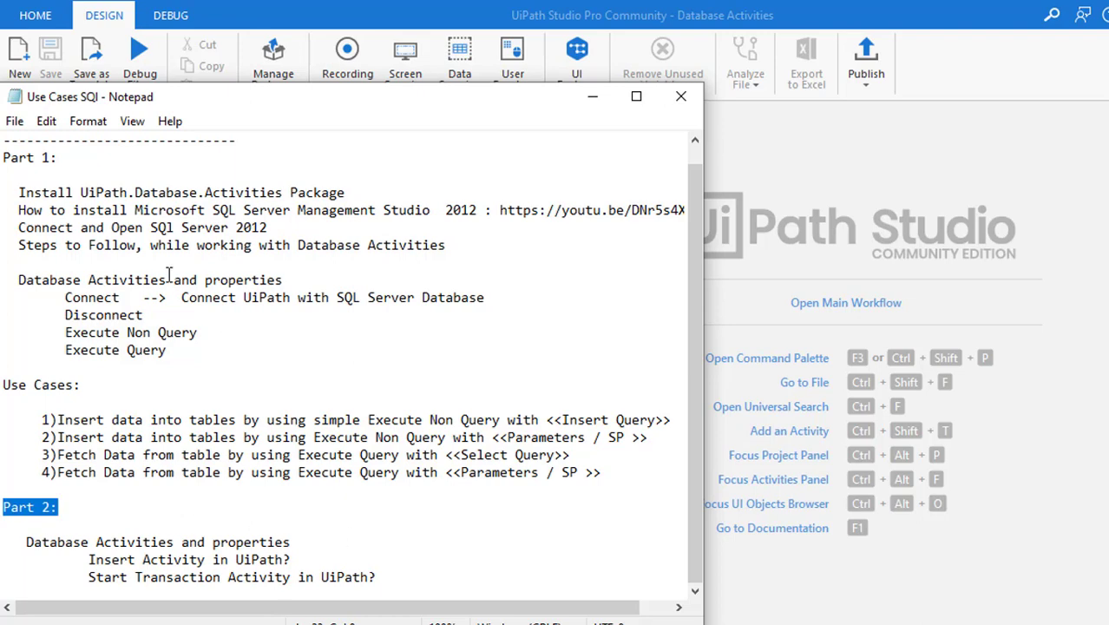
{"action": "scroll", "coordinate": [146, 343], "scroll_direction": "up", "scroll_amount": 1}
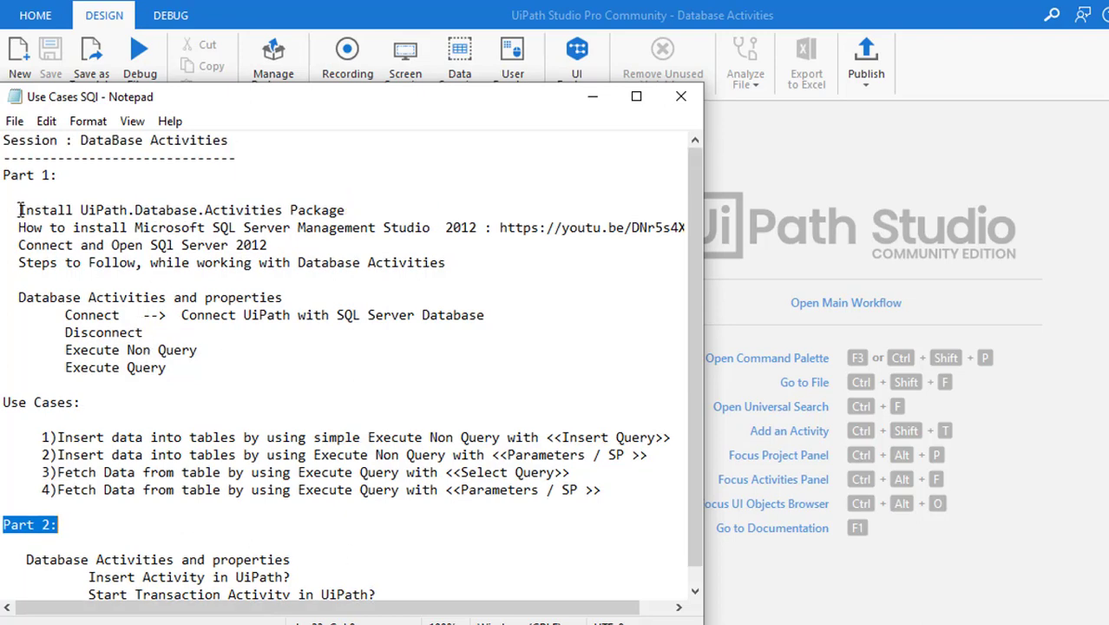
{"action": "left_click_drag", "start_coordinate": [18, 210], "coordinate": [346, 210]}
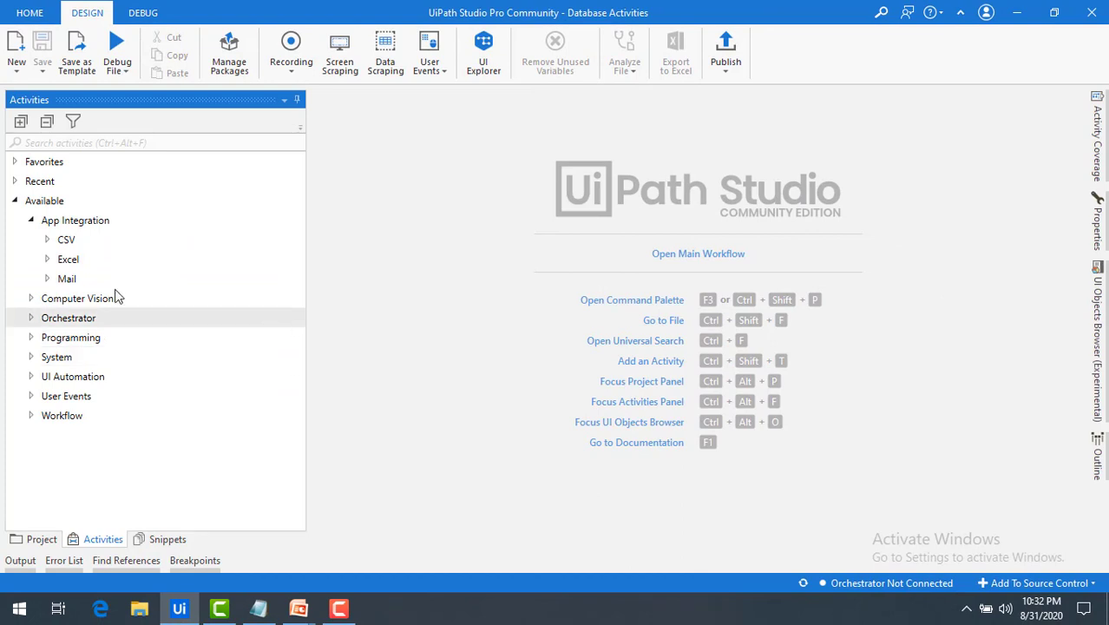
Search the activities for "connect", clear the search, and check the App Integration category for database activities
{"action": "left_click", "coordinate": [80, 142]}
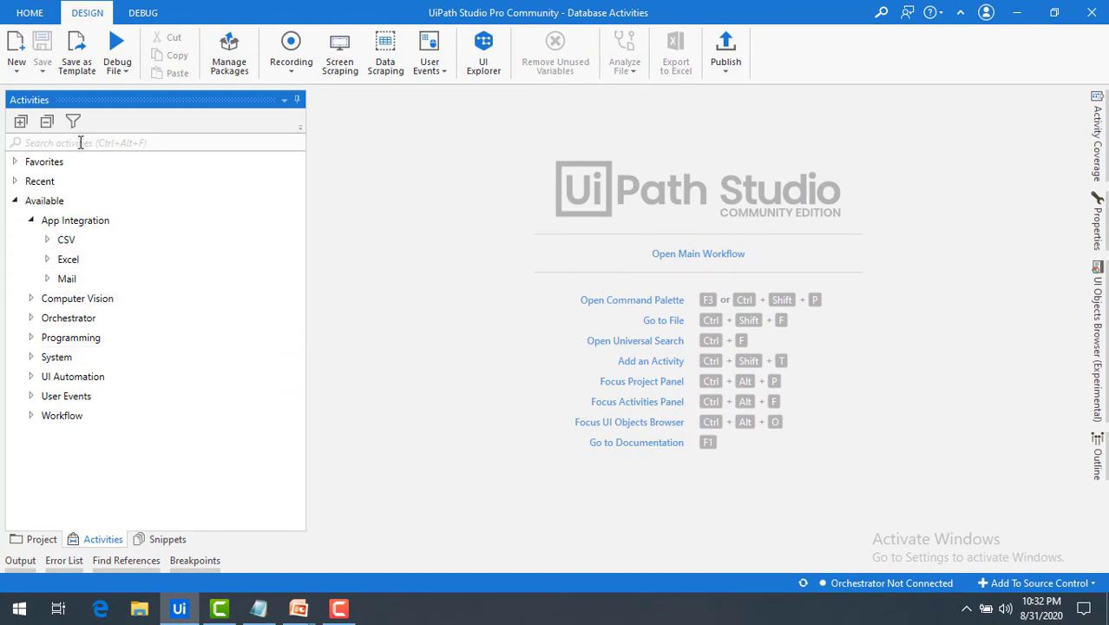
{"action": "type", "text": "da"}
{"action": "key", "text": "BackSpace"}
{"action": "key", "text": "BackSpace"}
{"action": "type", "text": "db"}
{"action": "type", "text": "connect"}
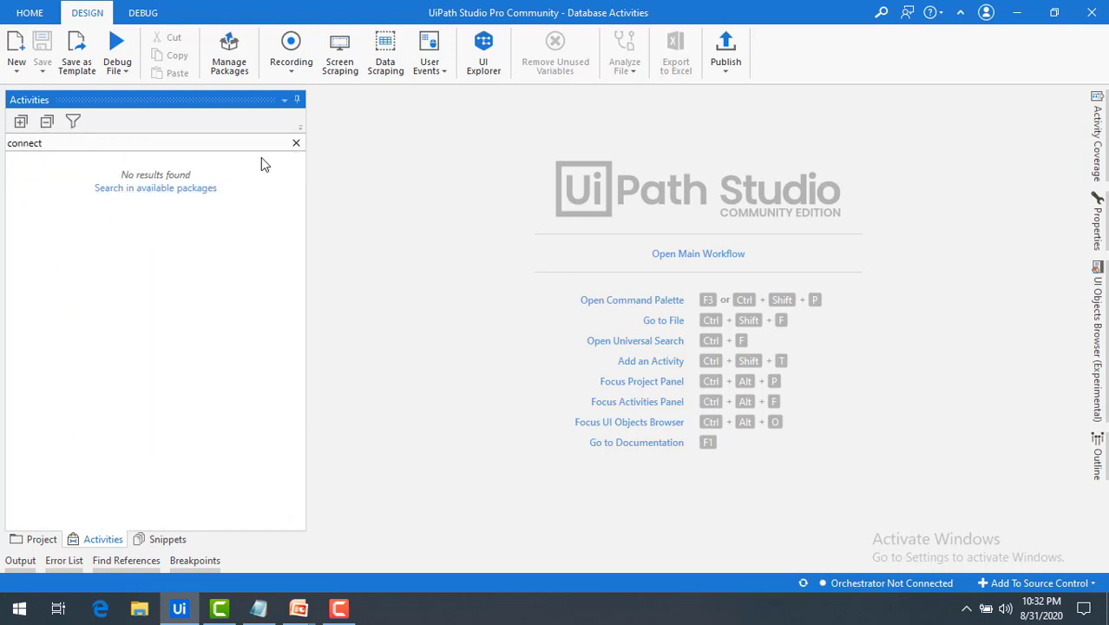
{"action": "left_click", "coordinate": [296, 145]}
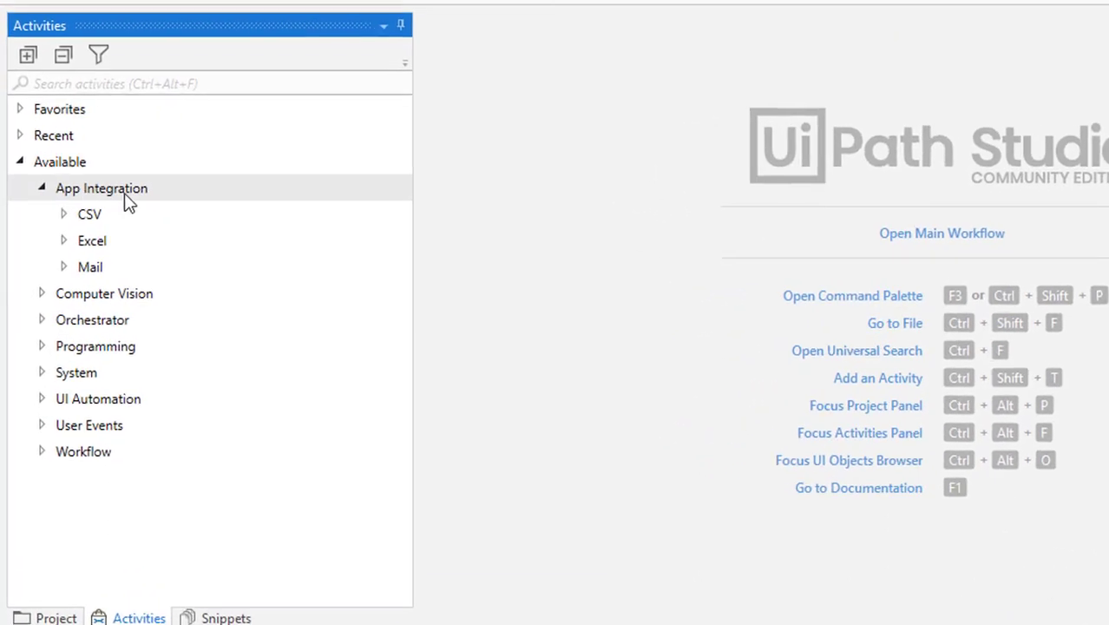
{"action": "left_click", "coordinate": [84, 189]}
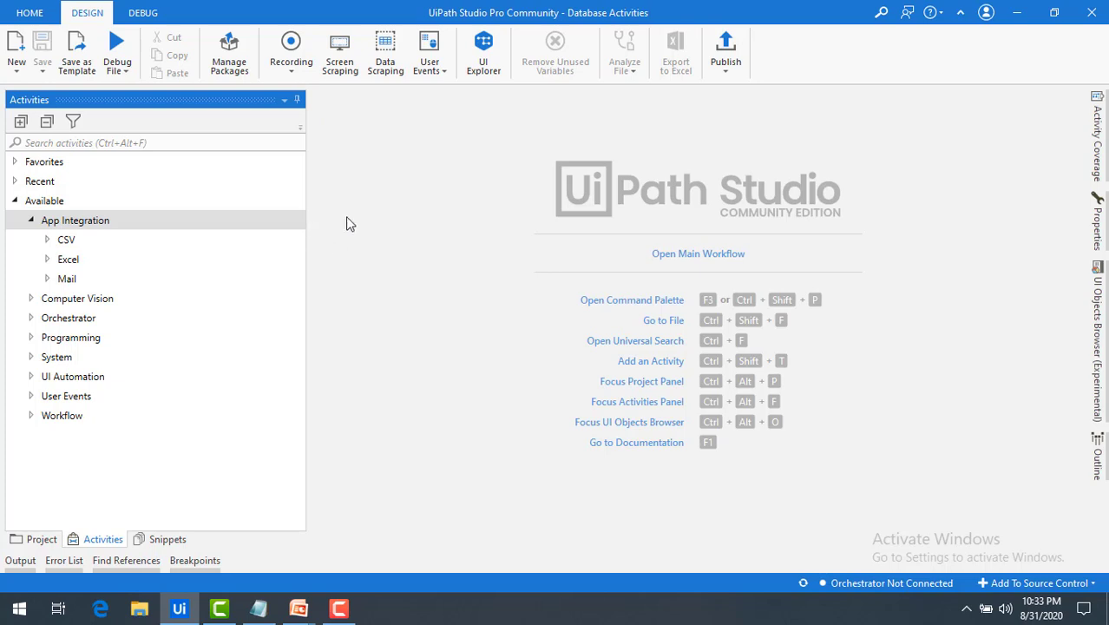
Open the package manager and search all packages for "uipath.database"
{"action": "left_click", "coordinate": [231, 68]}
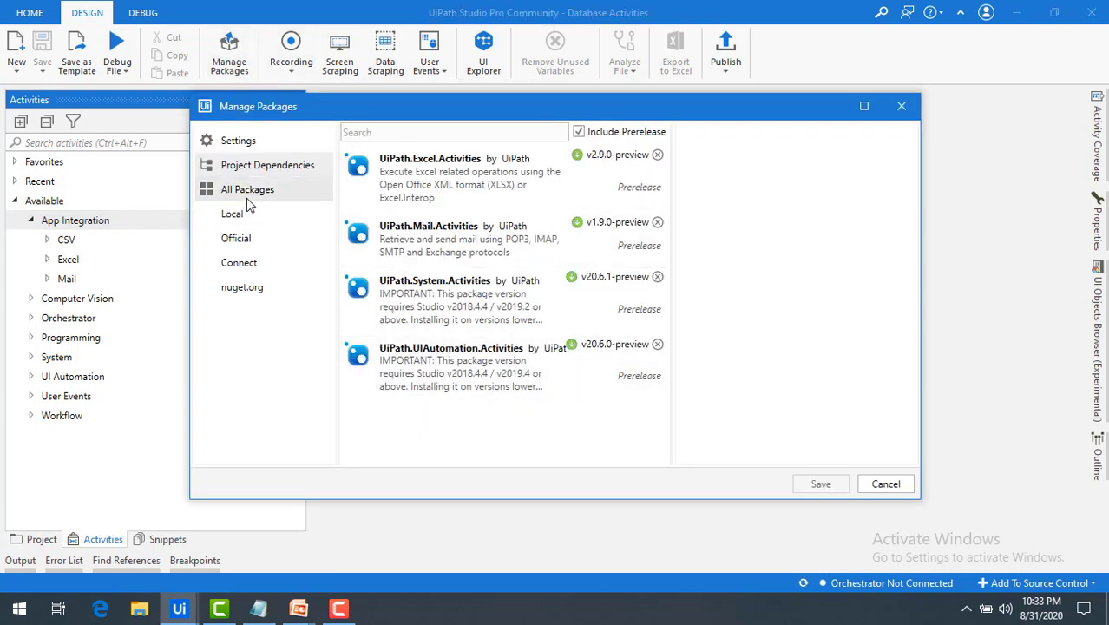
{"action": "left_click", "coordinate": [249, 196]}
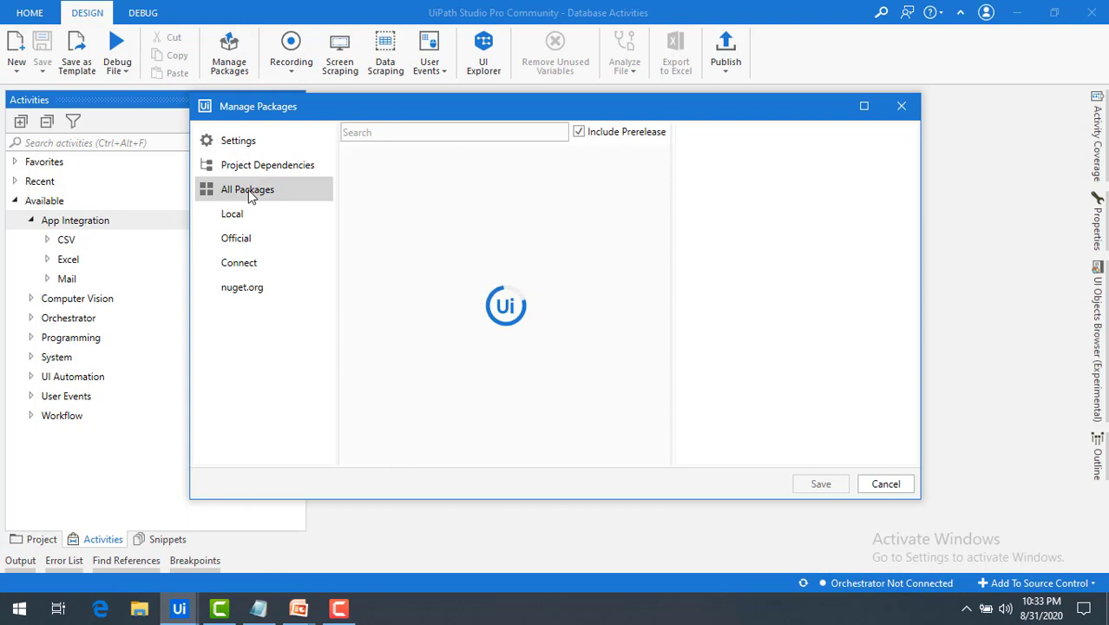
{"action": "left_click", "coordinate": [360, 132]}
{"action": "type", "text": "uipath"}
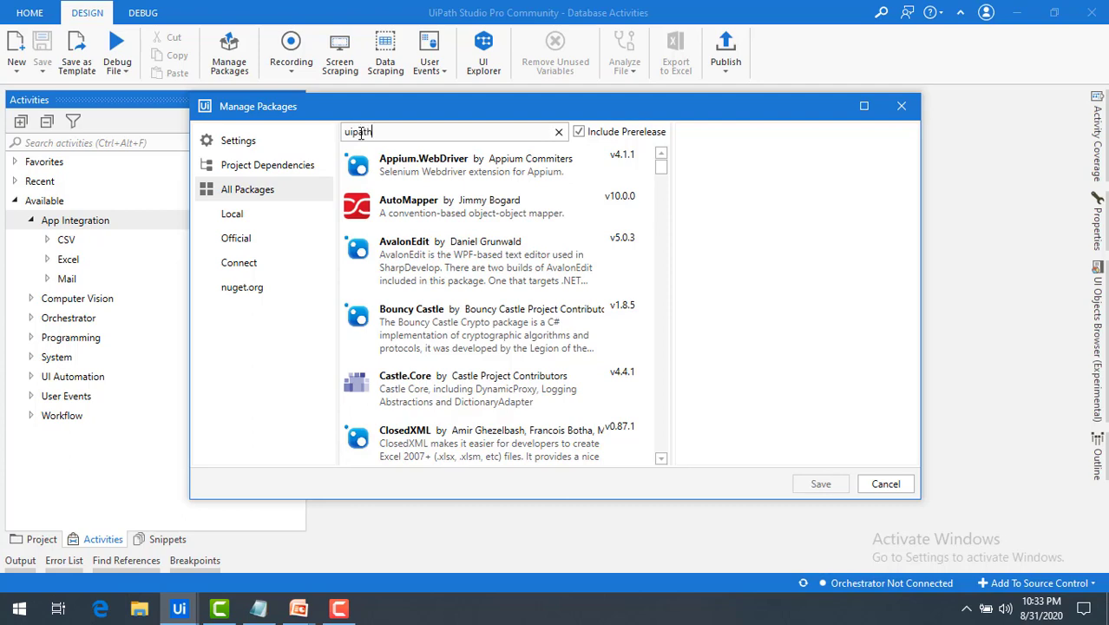
{"action": "type", "text": ".database"}
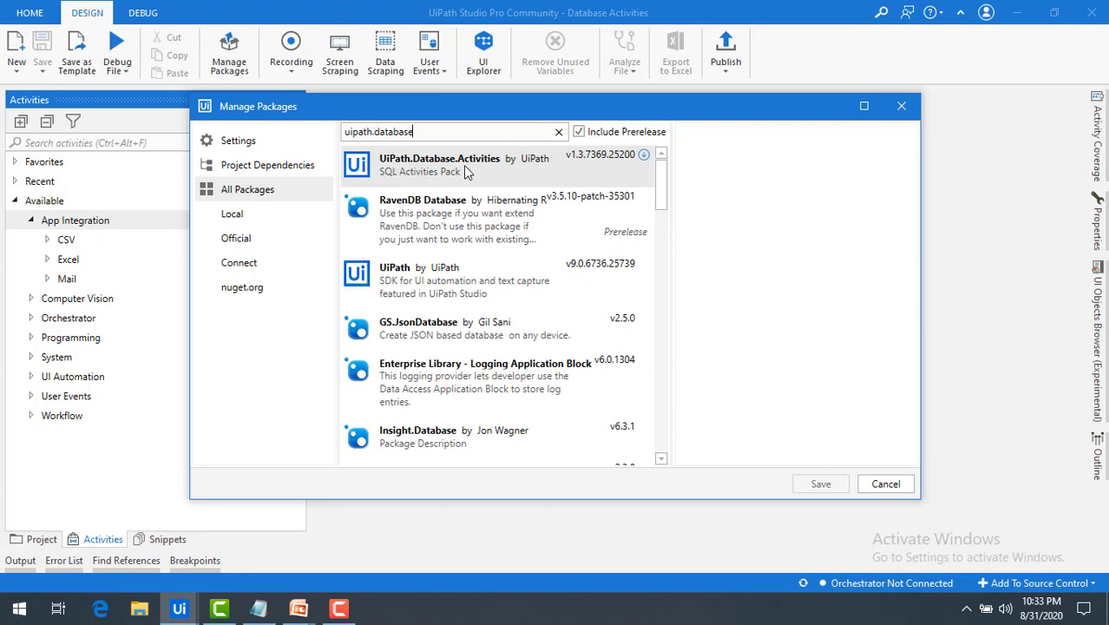
Install UiPath.Database.Activities version 1.3.7369.25200 and save the package changes to the project
{"action": "left_click", "coordinate": [463, 165]}
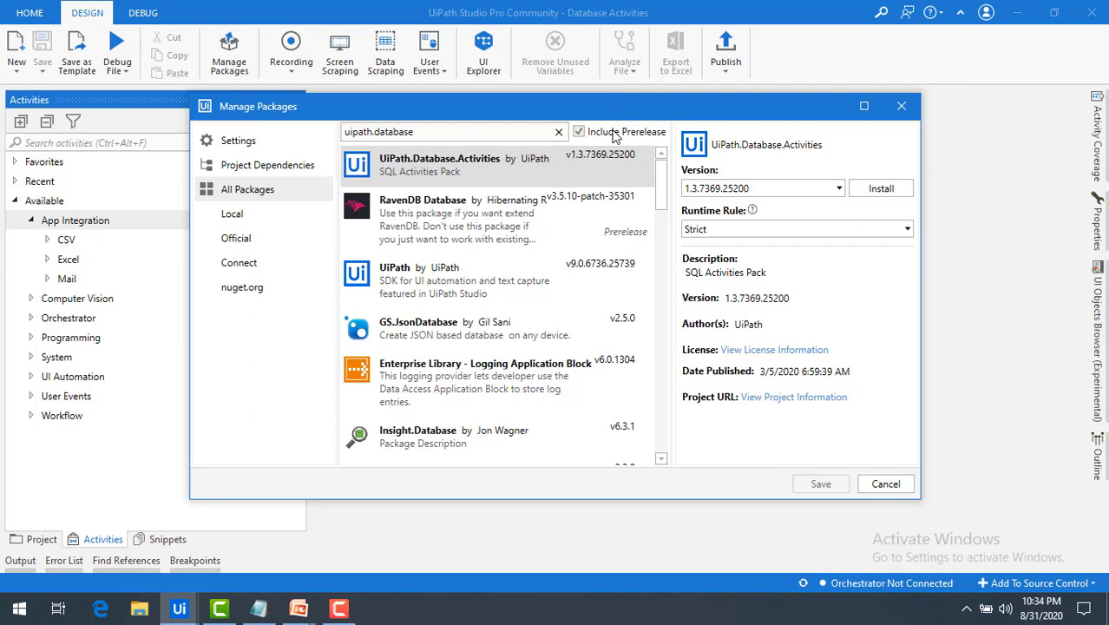
{"action": "left_click", "coordinate": [879, 189]}
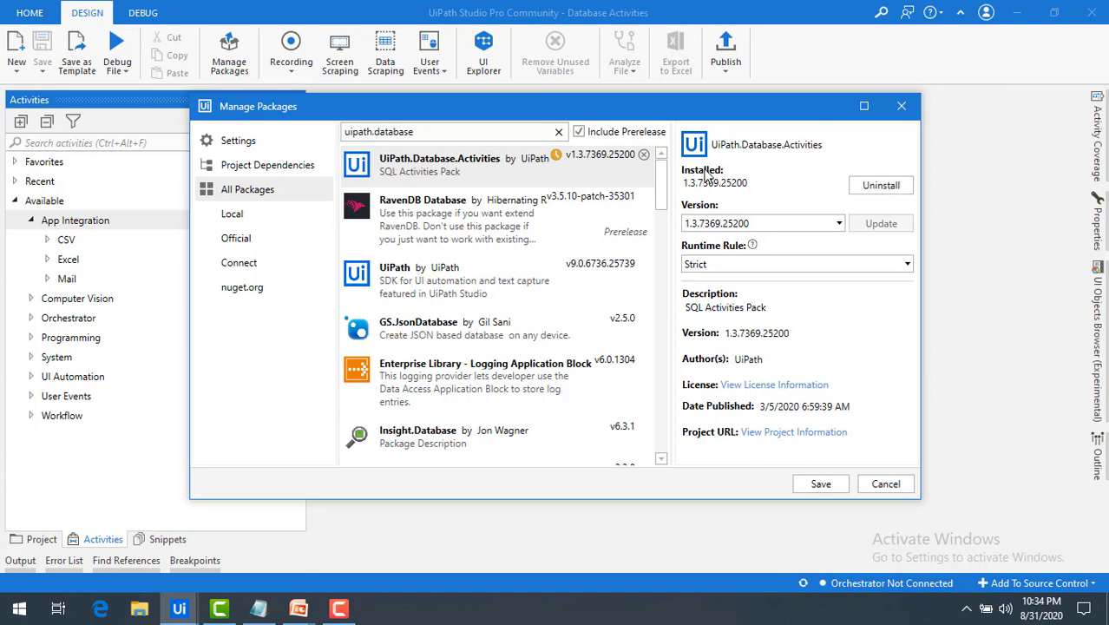
{"action": "left_click", "coordinate": [819, 484]}
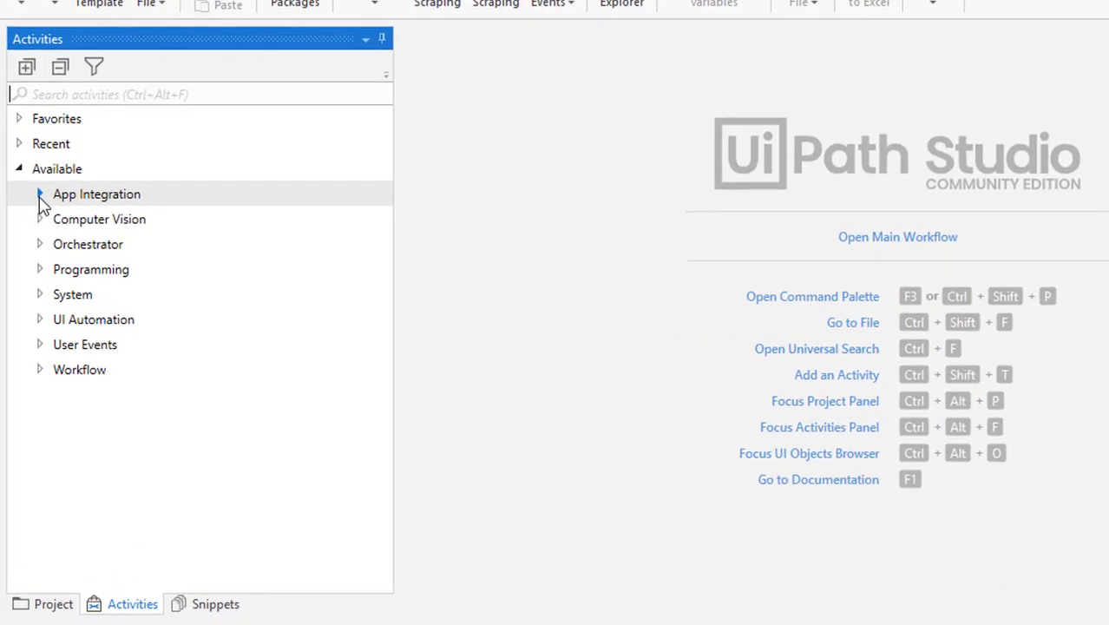
Expand the Database category under App Integration to view its activities
{"action": "left_click", "coordinate": [40, 195]}
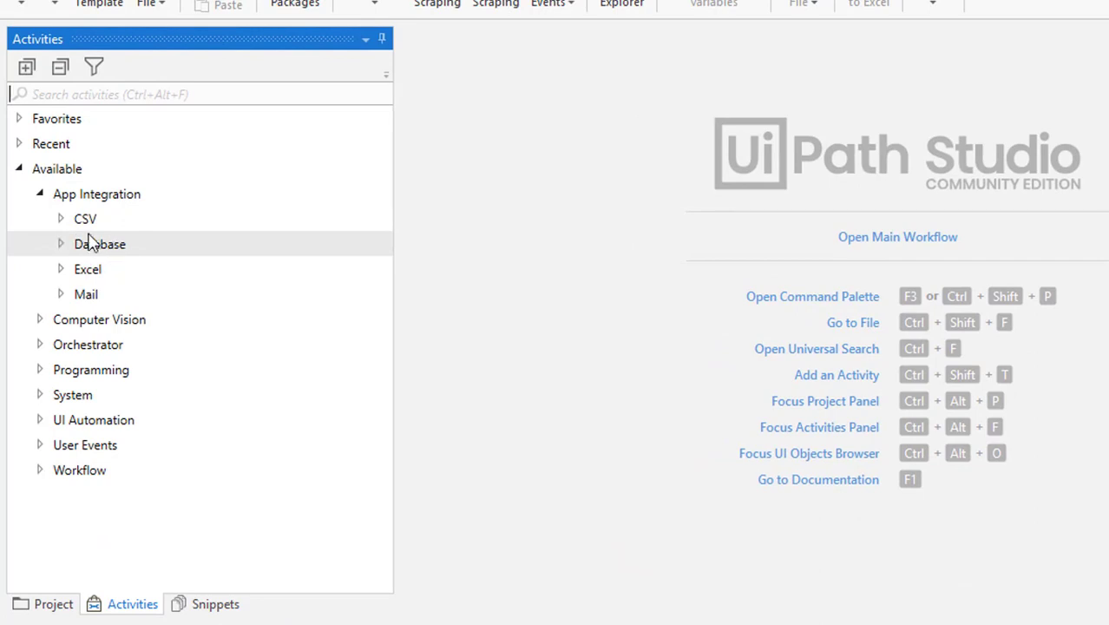
{"action": "left_click", "coordinate": [61, 244]}
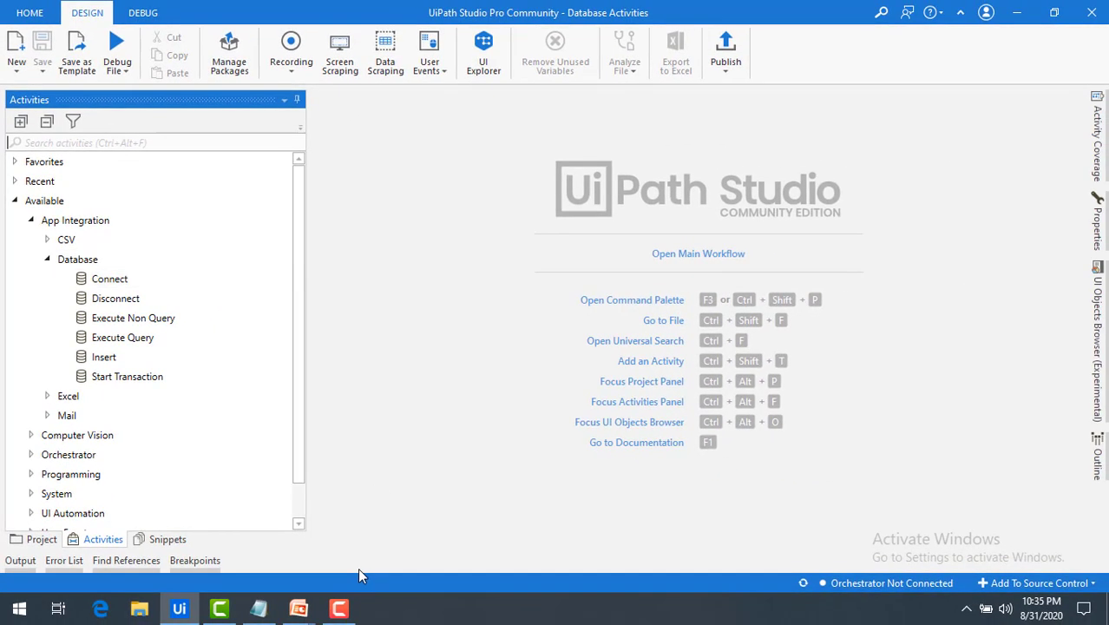
Switch to the notes in Notepad and review the items on installing the database package and SQL Server Management Studio 2012
{"action": "left_click", "coordinate": [257, 608]}
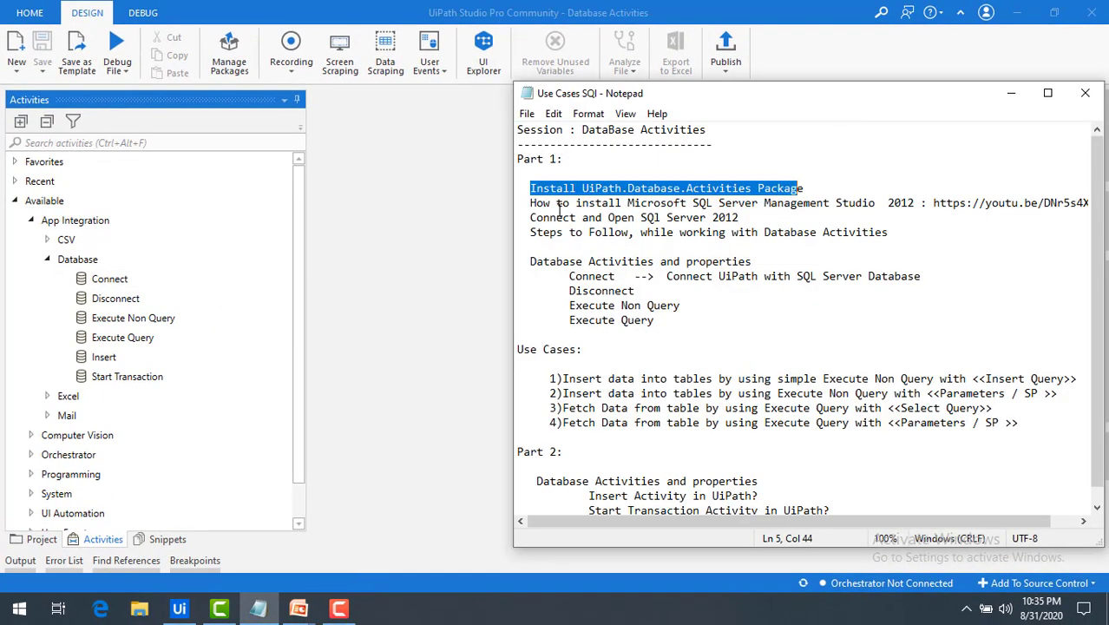
{"action": "left_click", "coordinate": [535, 190]}
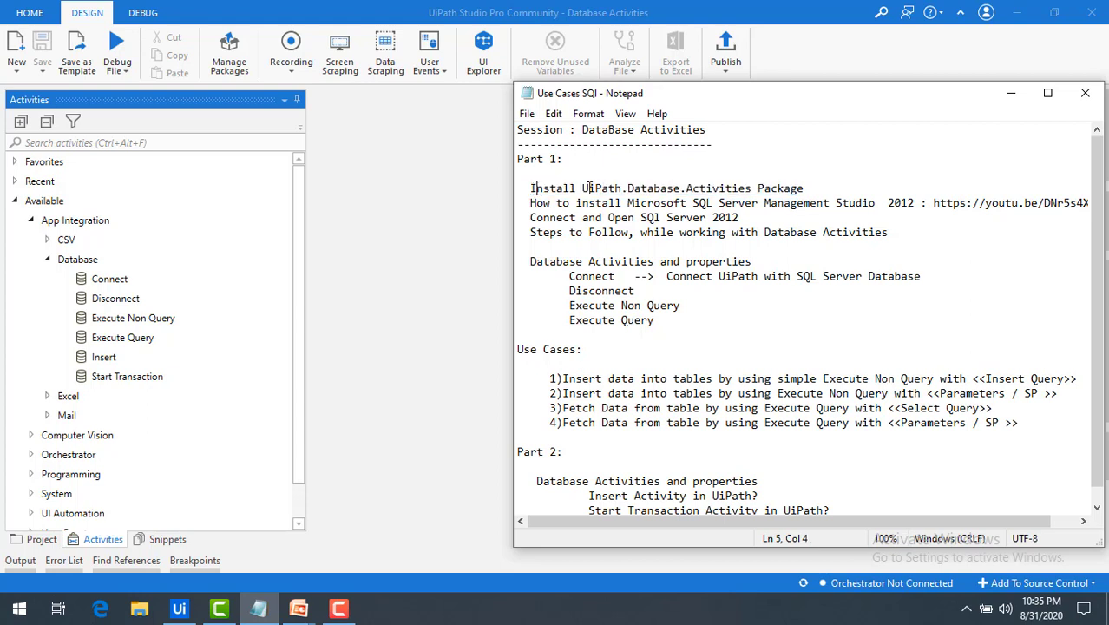
{"action": "left_click_drag", "start_coordinate": [587, 188], "coordinate": [751, 188]}
{"action": "double_click", "coordinate": [778, 190]}
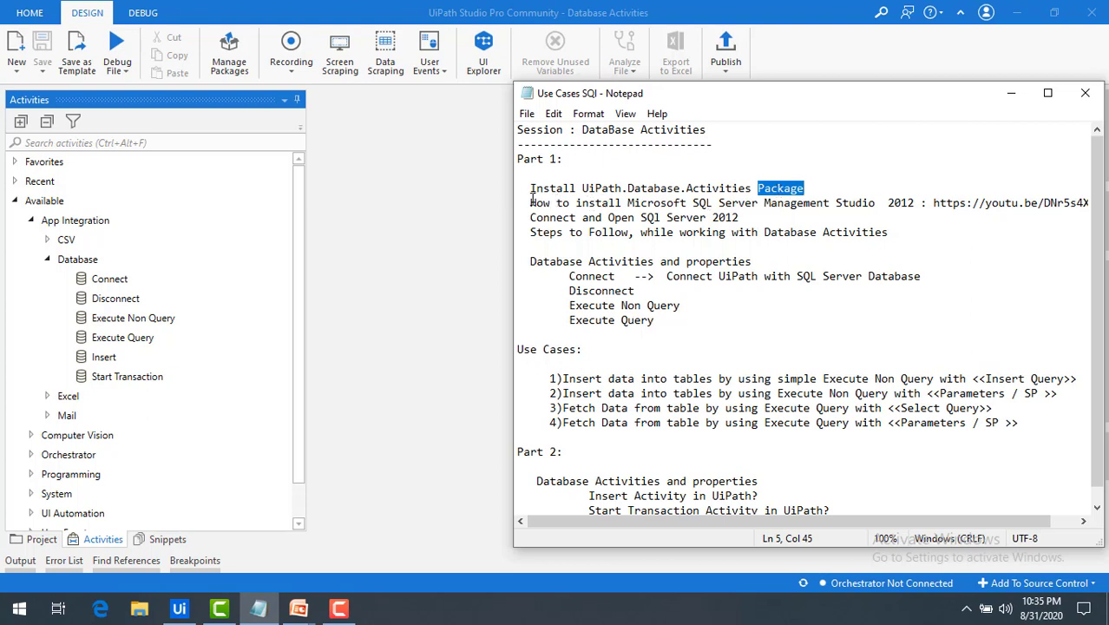
{"action": "left_click_drag", "start_coordinate": [531, 201], "coordinate": [922, 202]}
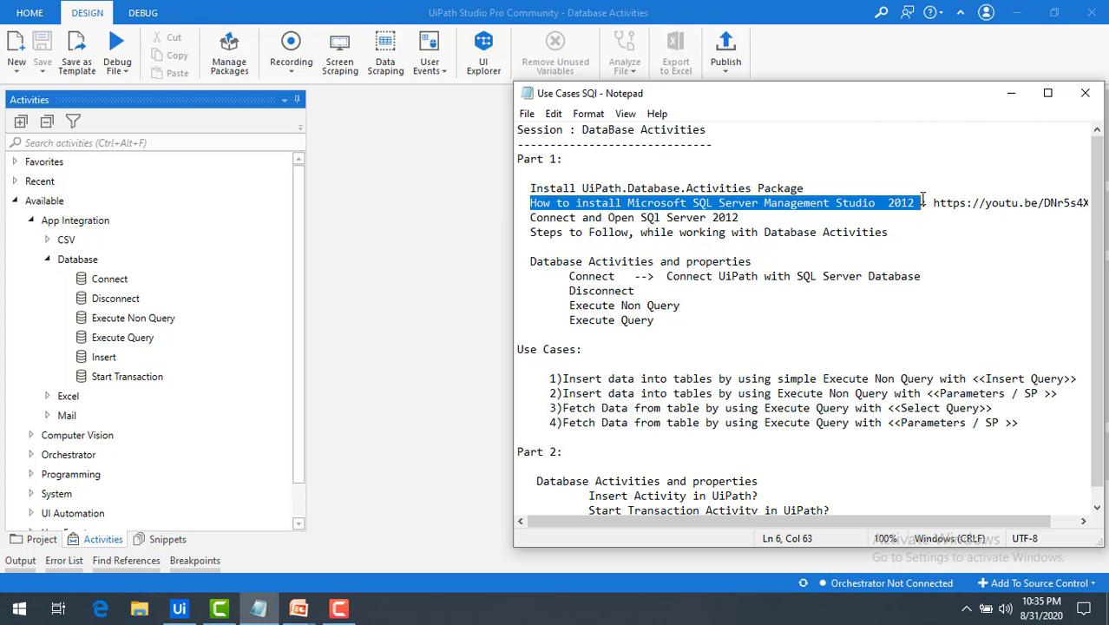
Move the YouTube link to its own line, indented by two tabs, below the SQL Server Management Studio 2012 item
{"action": "left_click", "coordinate": [931, 202]}
{"action": "key", "text": "Return"}
{"action": "key", "text": "Tab"}
{"action": "key", "text": "Tab"}
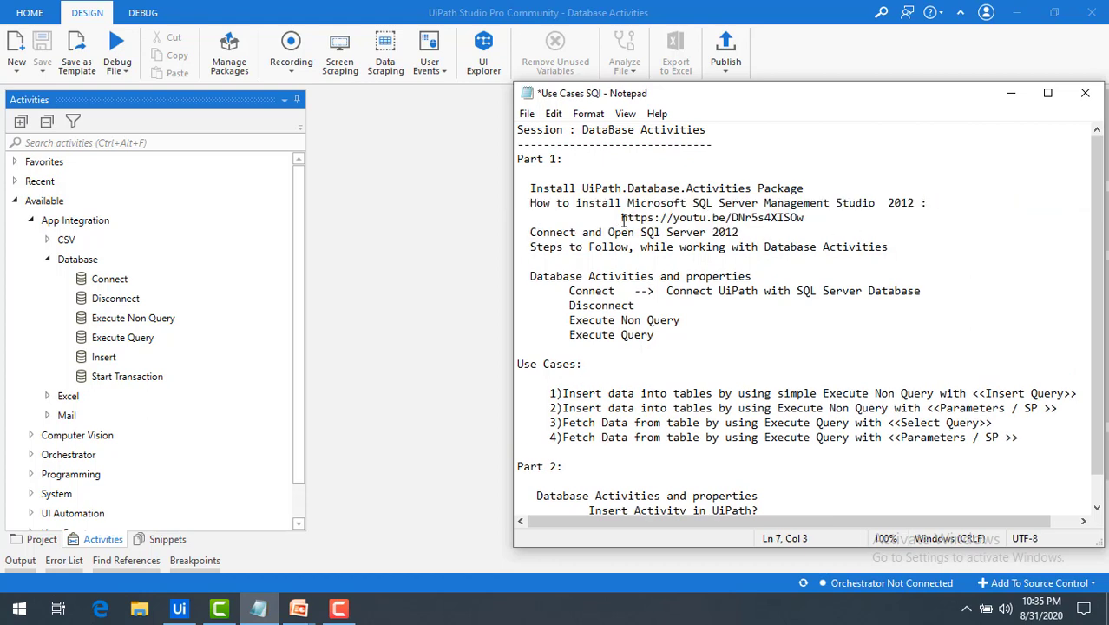
Highlight the installation video link and the item on connecting and opening SQL Server 2012 in the notes
{"action": "left_click_drag", "start_coordinate": [621, 218], "coordinate": [813, 219]}
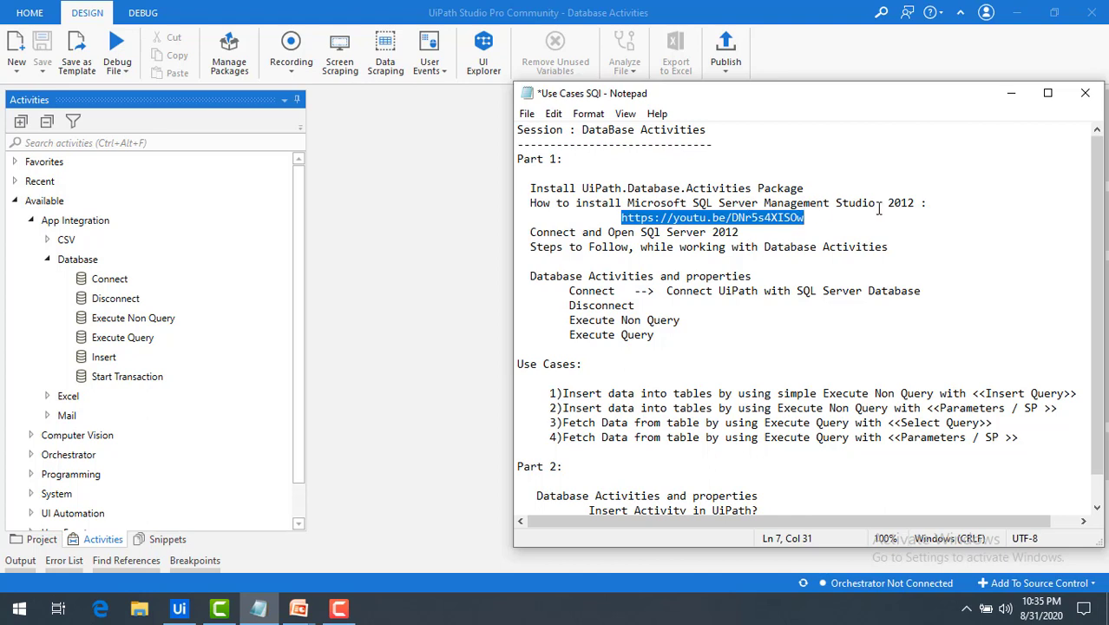
{"action": "left_click", "coordinate": [795, 232]}
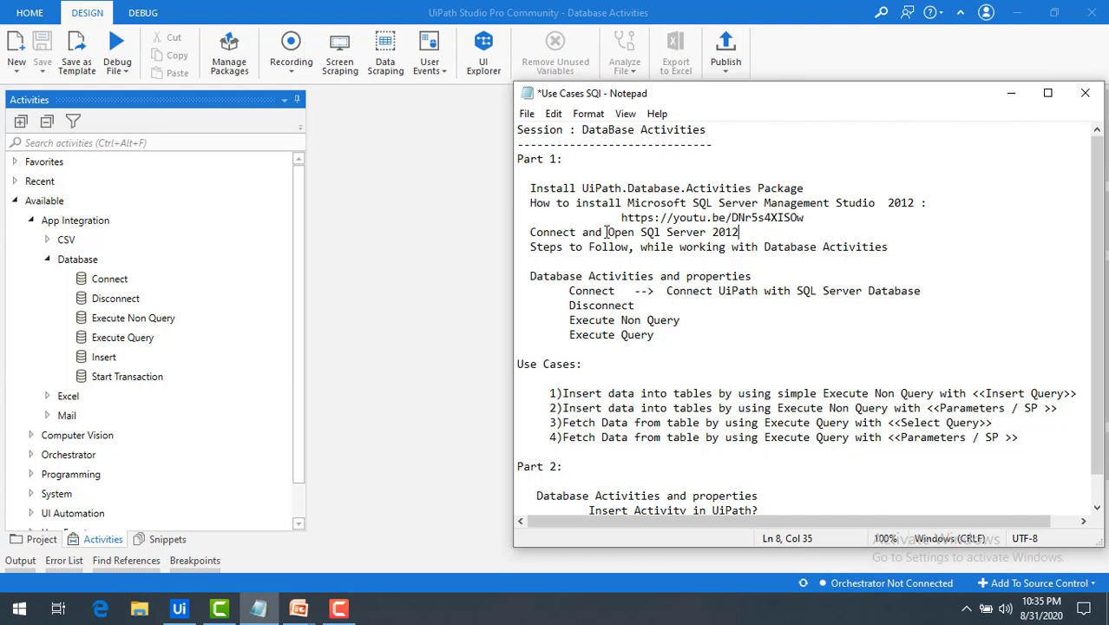
{"action": "left_click_drag", "start_coordinate": [607, 232], "coordinate": [739, 232]}
{"action": "left_click", "coordinate": [753, 235]}
Minimize the notes, search the installed apps for "sql" and open SQL Server Management Studio
{"action": "left_click", "coordinate": [1013, 93]}
{"action": "key", "text": "super"}
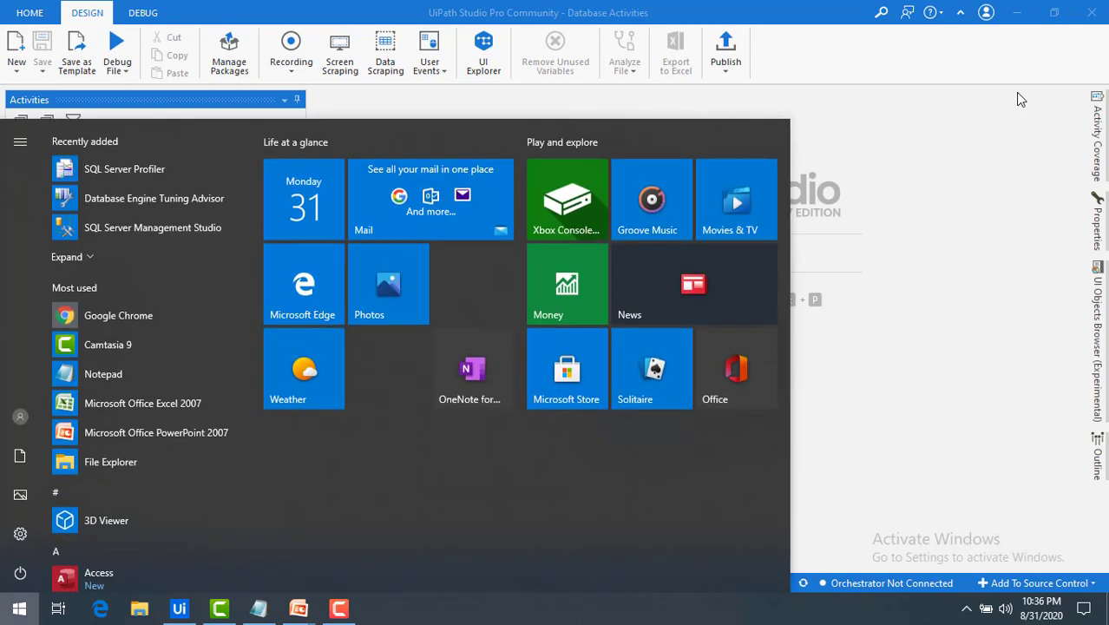
{"action": "type", "text": "sql"}
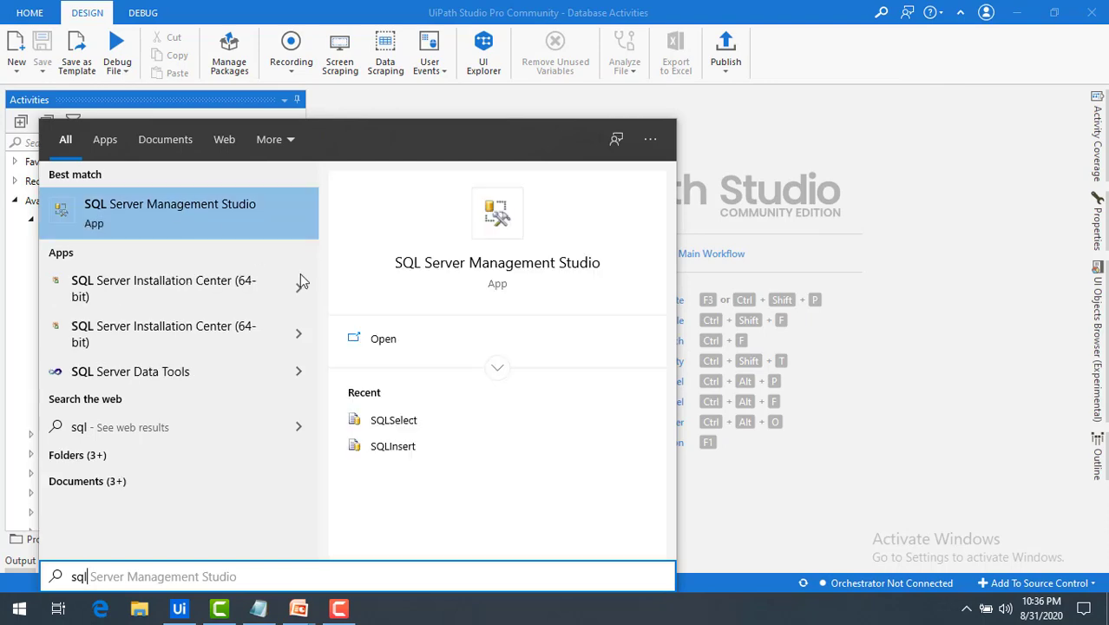
{"action": "left_click", "coordinate": [387, 340]}
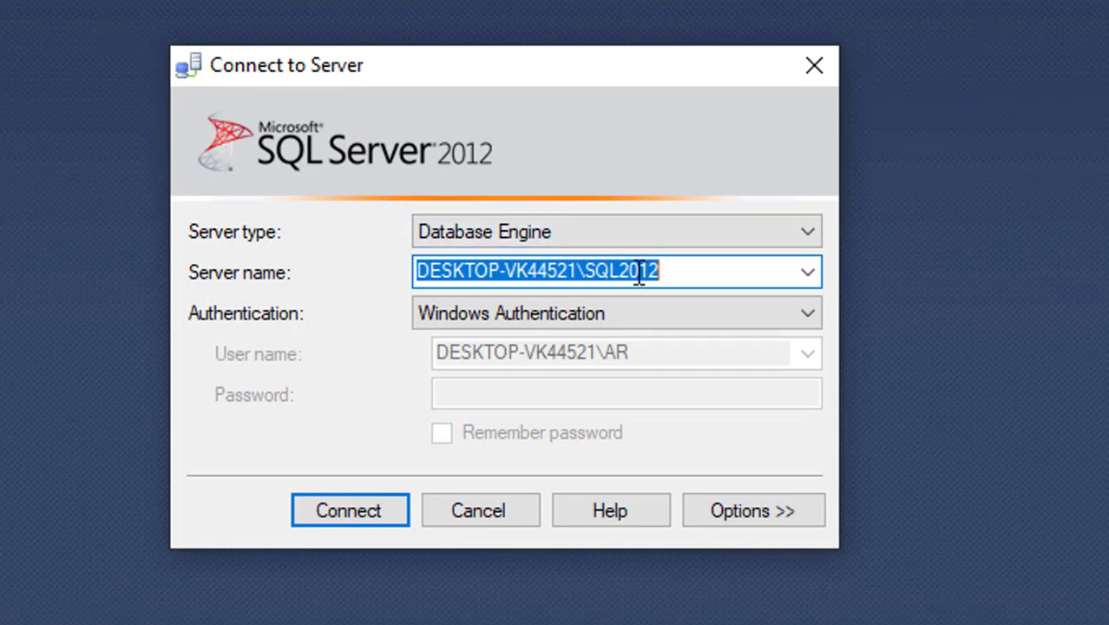
Replace the computer name in the server name with localhost so it reads localhost\SQL2012
{"action": "left_click_drag", "start_coordinate": [701, 267], "coordinate": [372, 263]}
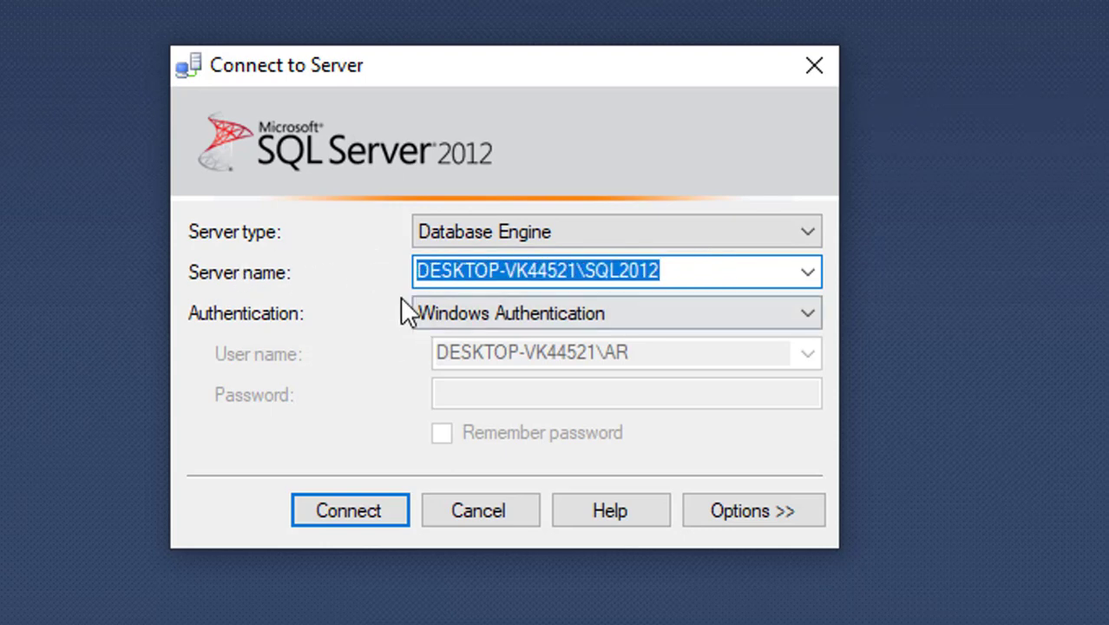
{"action": "left_click", "coordinate": [573, 268]}
{"action": "left_click_drag", "start_coordinate": [577, 269], "coordinate": [411, 272]}
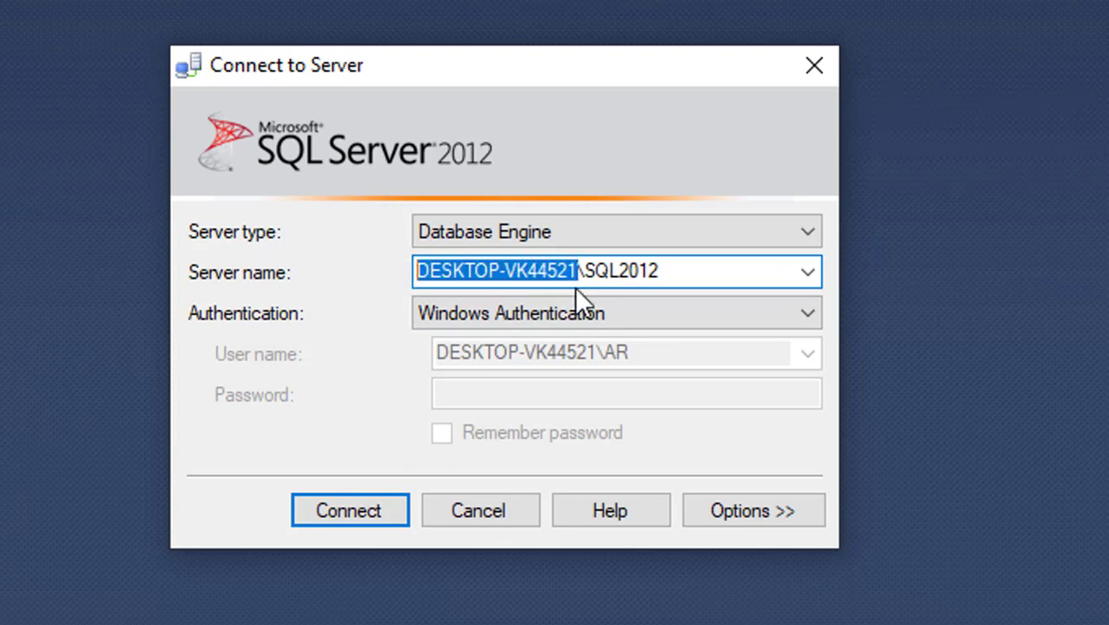
{"action": "type", "text": "local"}
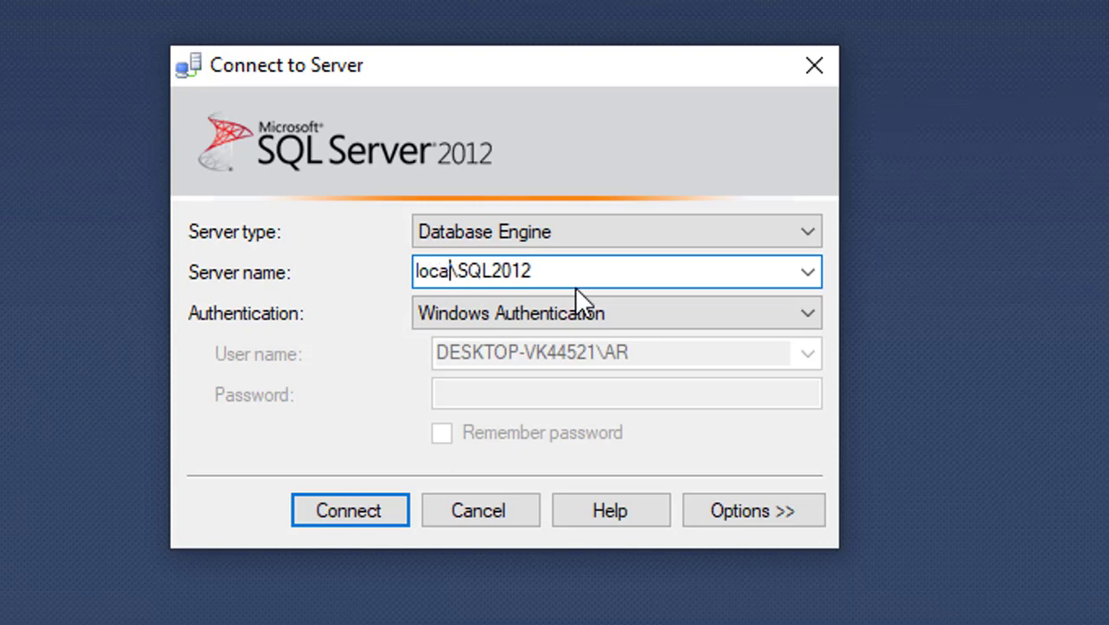
{"action": "type", "text": "host"}
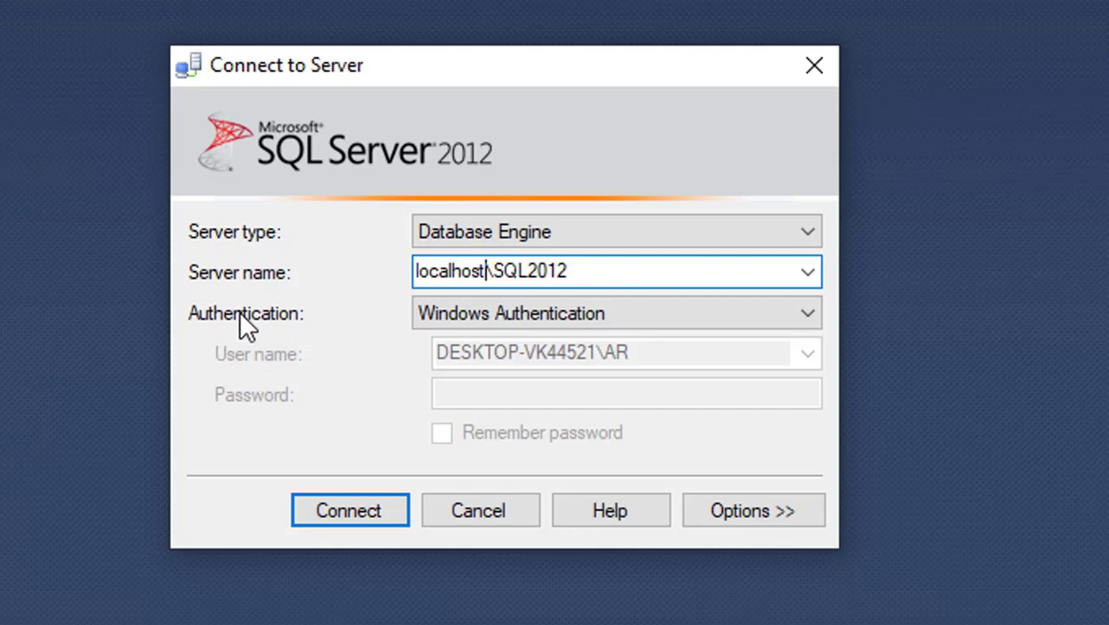
Review the authentication options, keep Windows Authentication and connect to the Database Engine
{"action": "left_click", "coordinate": [512, 322]}
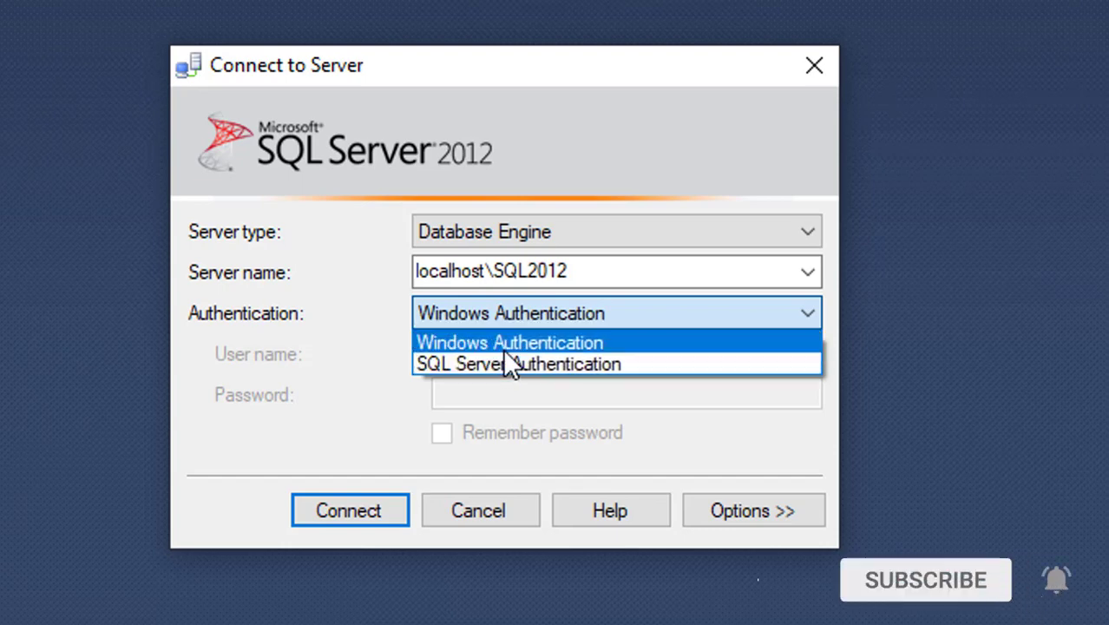
{"action": "left_click", "coordinate": [365, 295]}
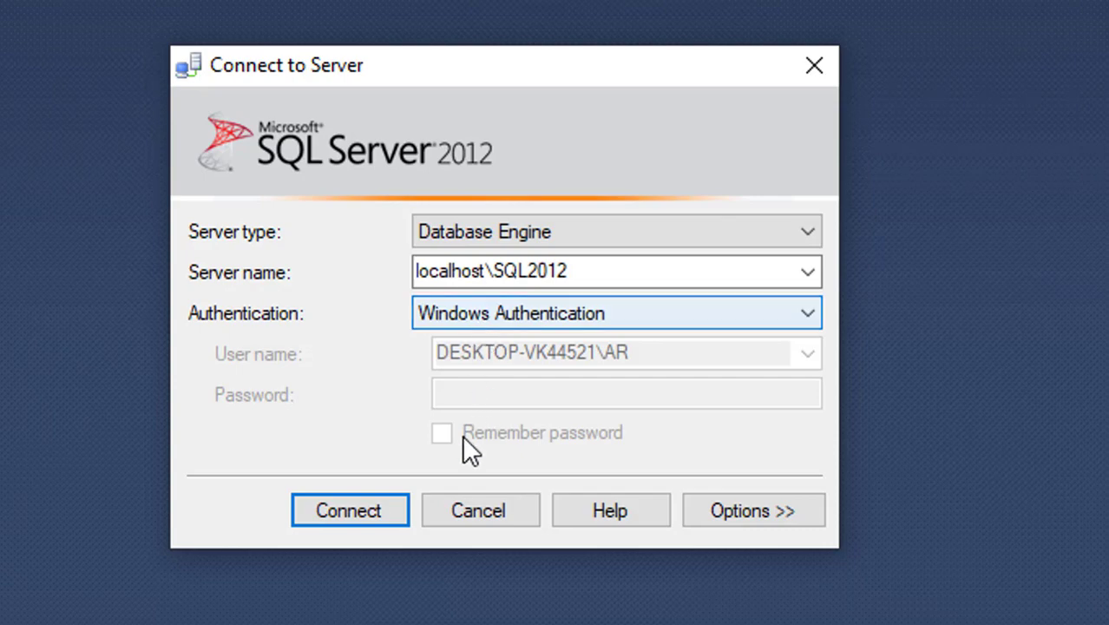
{"action": "left_click", "coordinate": [382, 509]}
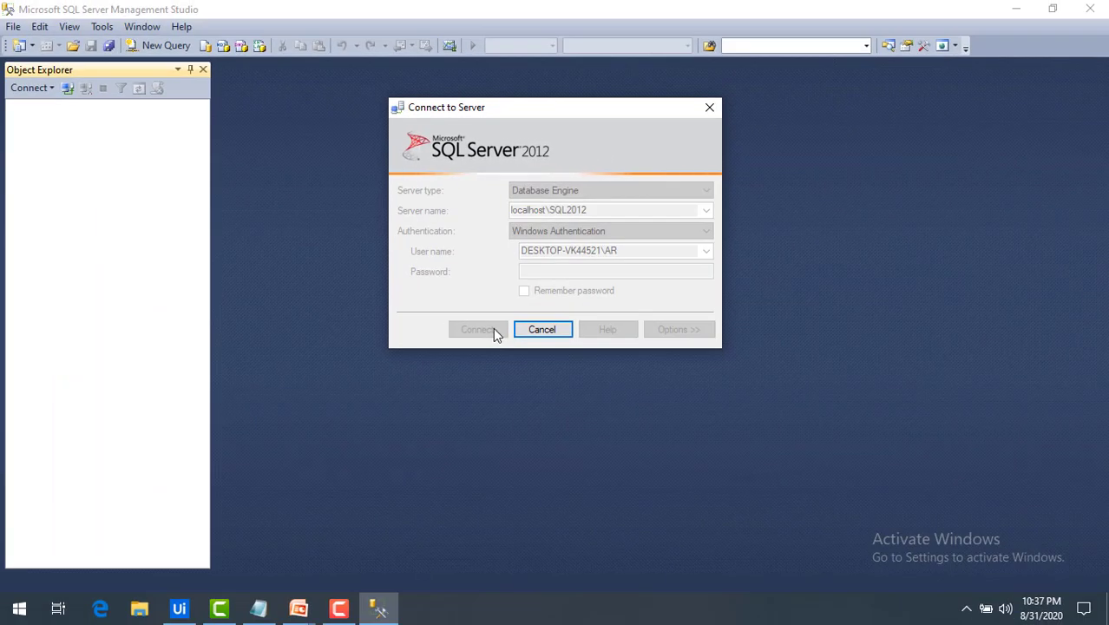
Expand Databases, the Company database and its Tables folder, and open the dbo.EmpDetails table's design to review its columns
{"action": "left_click", "coordinate": [30, 122]}
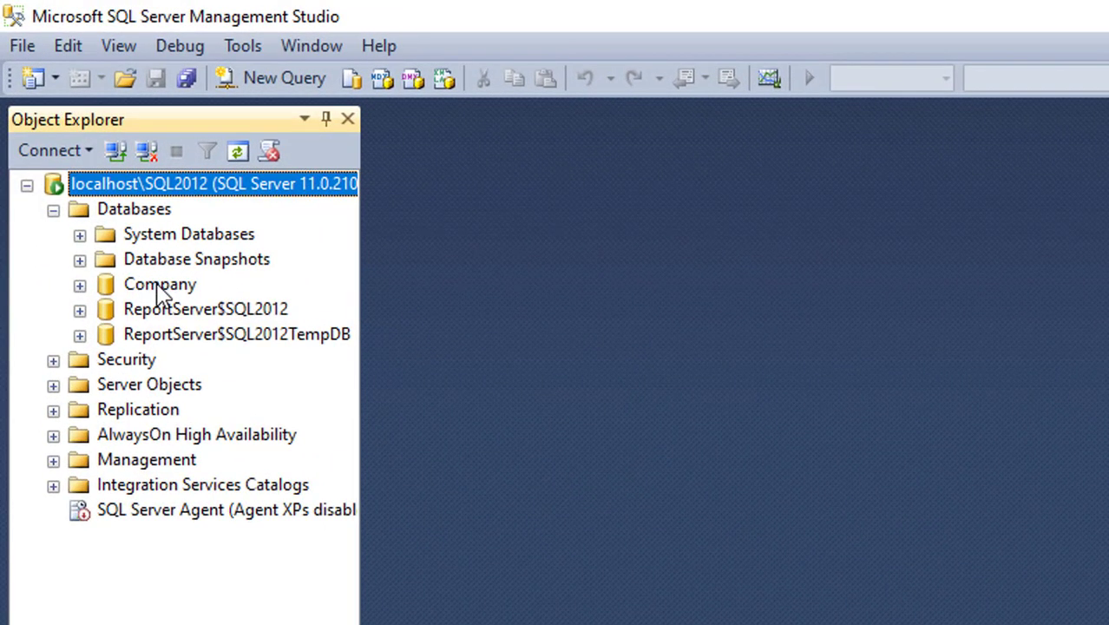
{"action": "left_click", "coordinate": [157, 289]}
{"action": "left_click", "coordinate": [79, 286]}
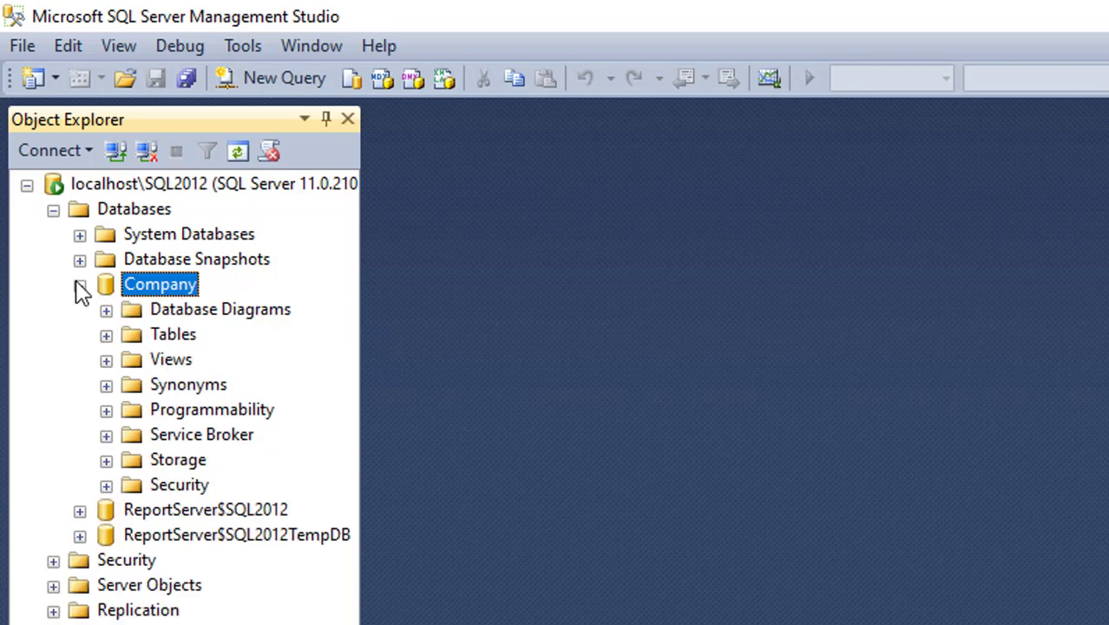
{"action": "left_click", "coordinate": [106, 336]}
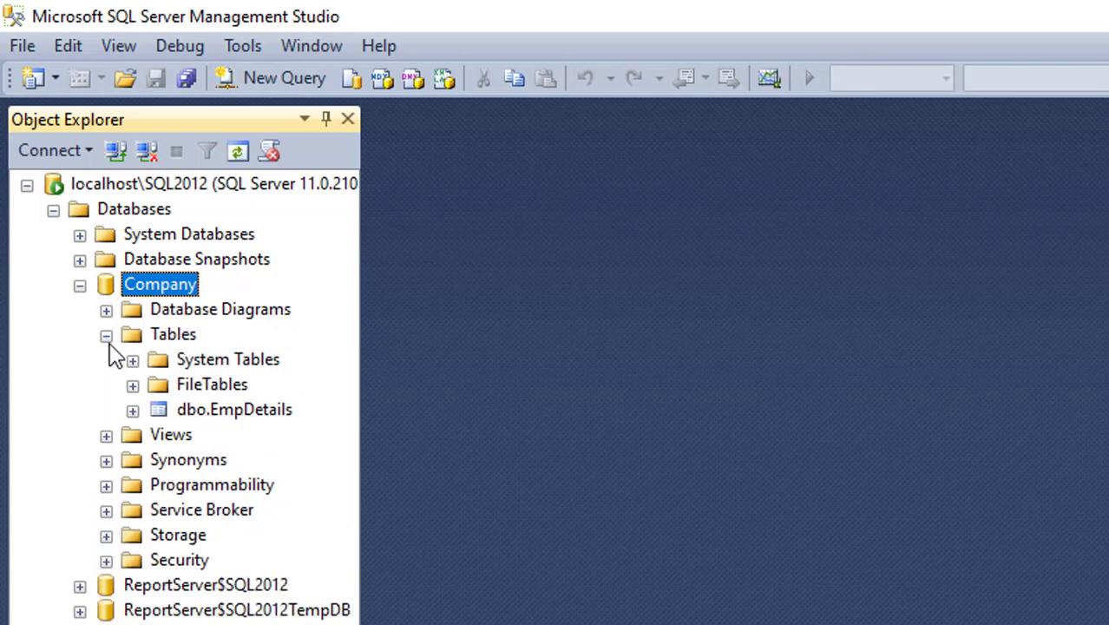
{"action": "left_click", "coordinate": [241, 413]}
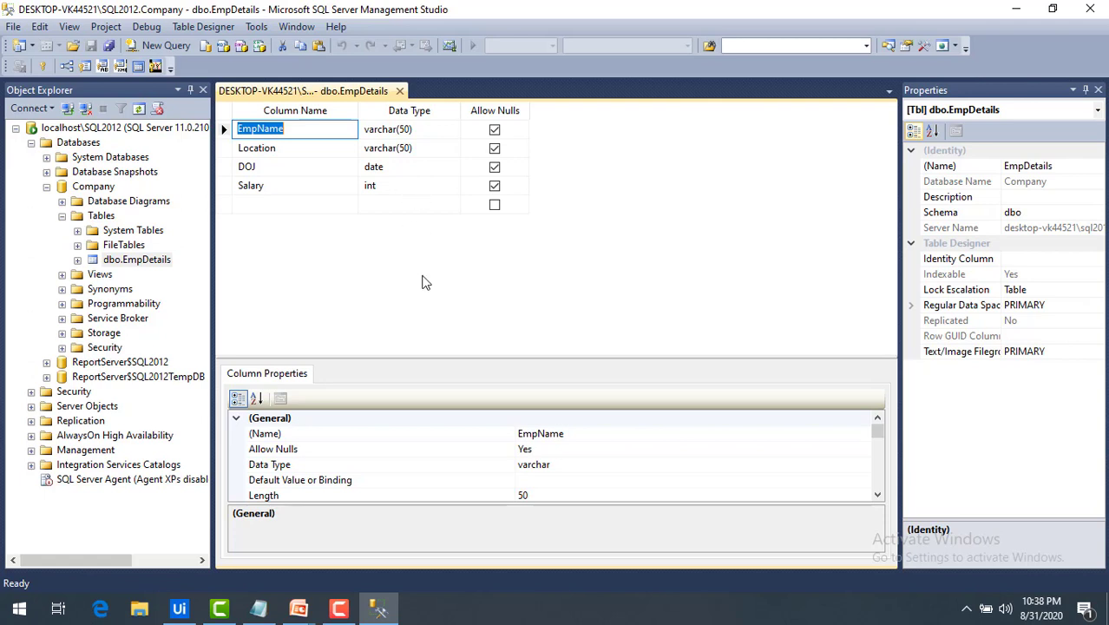
{"action": "left_click", "coordinate": [425, 282]}
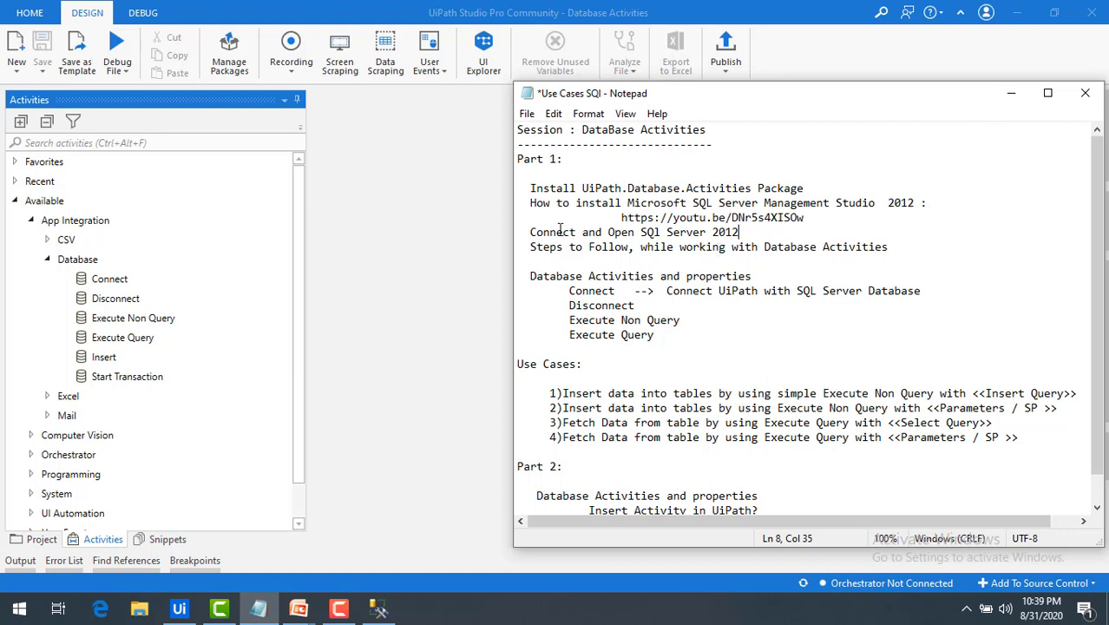
Return to the notes in Notepad and highlight "Open SQl Server 2012" and "Steps to Follow," in the Part 1 list
{"action": "left_click_drag", "start_coordinate": [608, 232], "coordinate": [744, 232]}
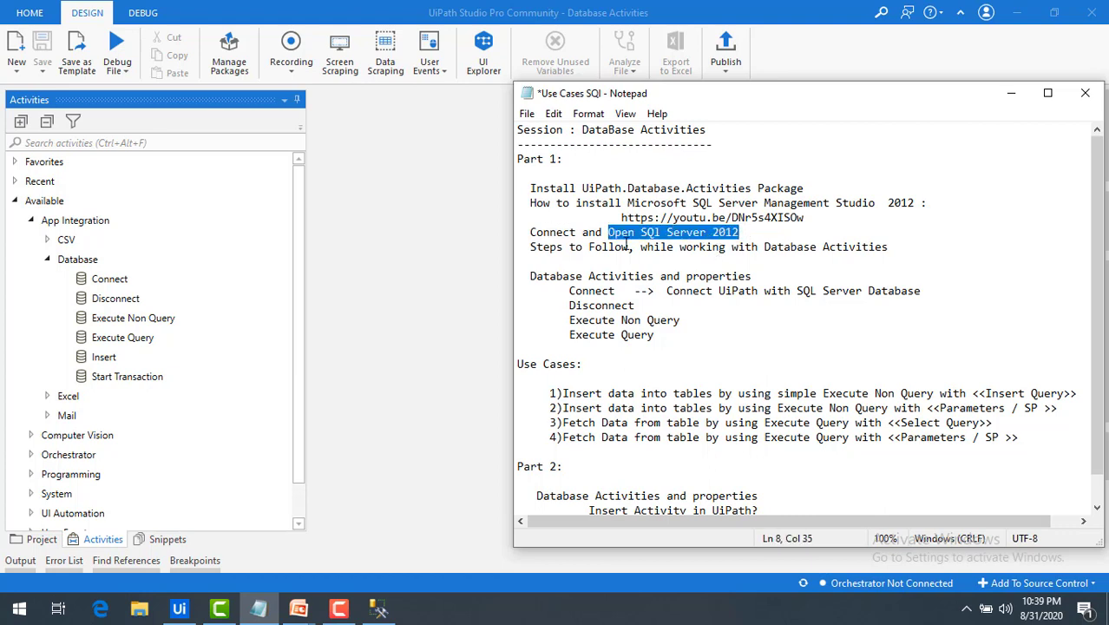
{"action": "left_click_drag", "start_coordinate": [530, 232], "coordinate": [636, 247]}
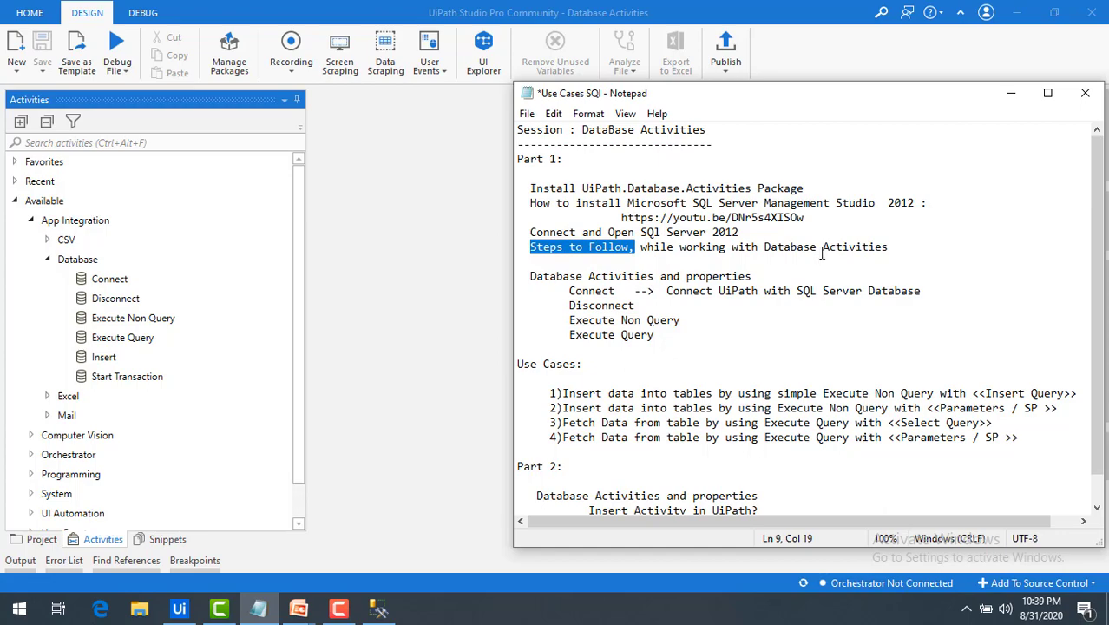